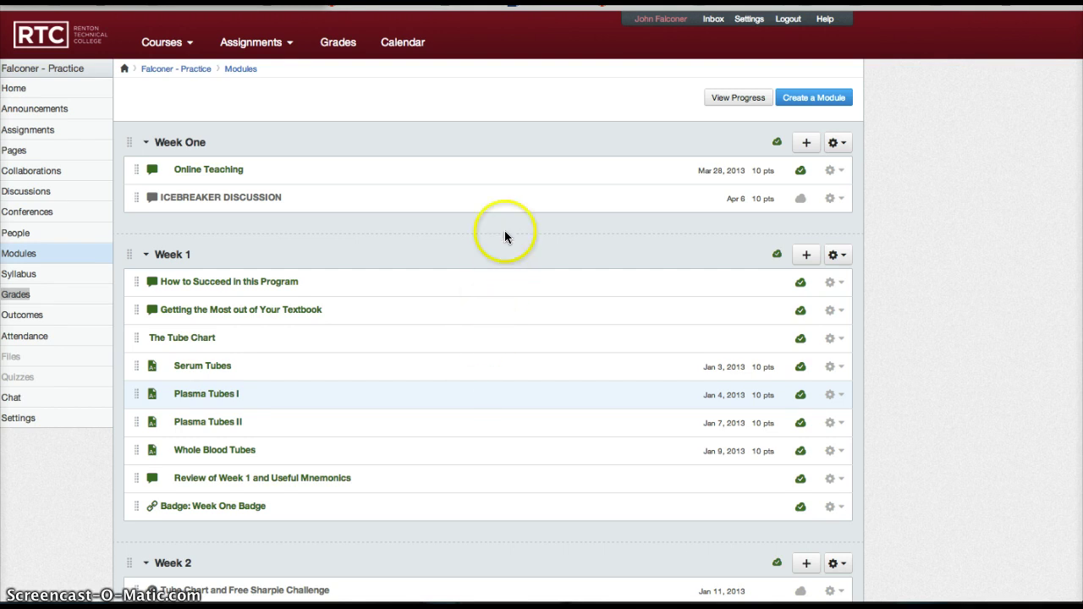
# Publish the ICEBREAKER DISCUSSION in the Week One module, then go to course Settings
pyautogui.click(801, 199)
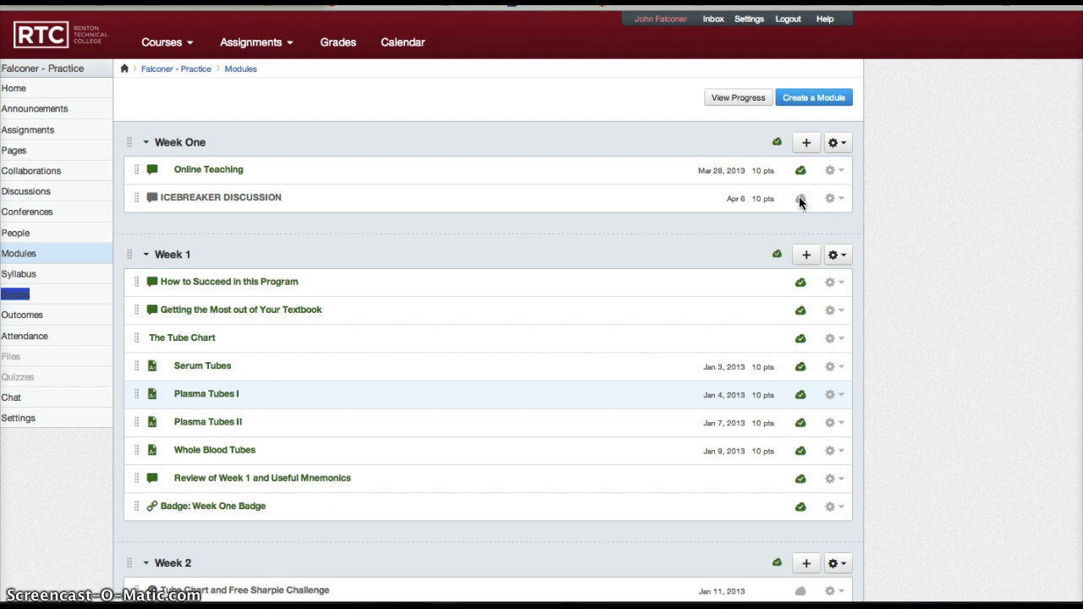
pyautogui.click(728, 201)
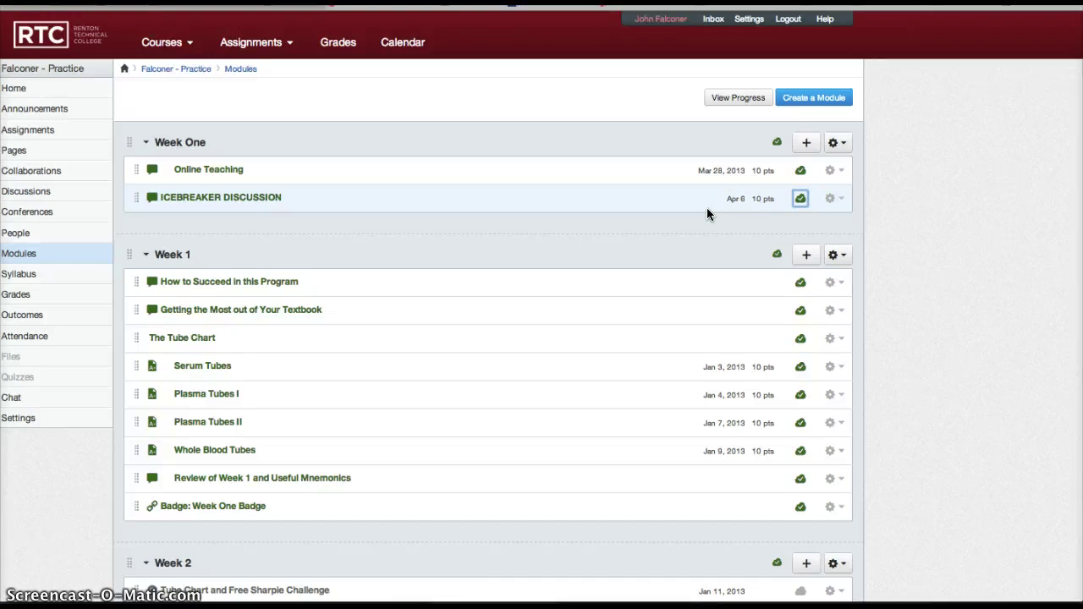
pyautogui.click(590, 182)
pyautogui.click(484, 100)
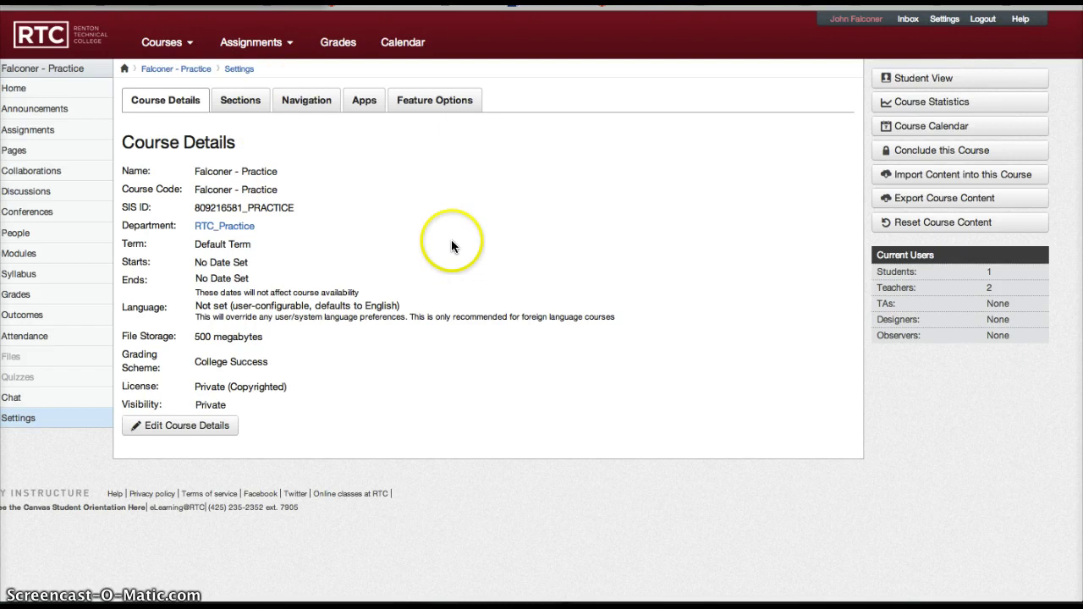
# Switch to Student View to see the Falconer - Practice course as the test student
pyautogui.click(911, 82)
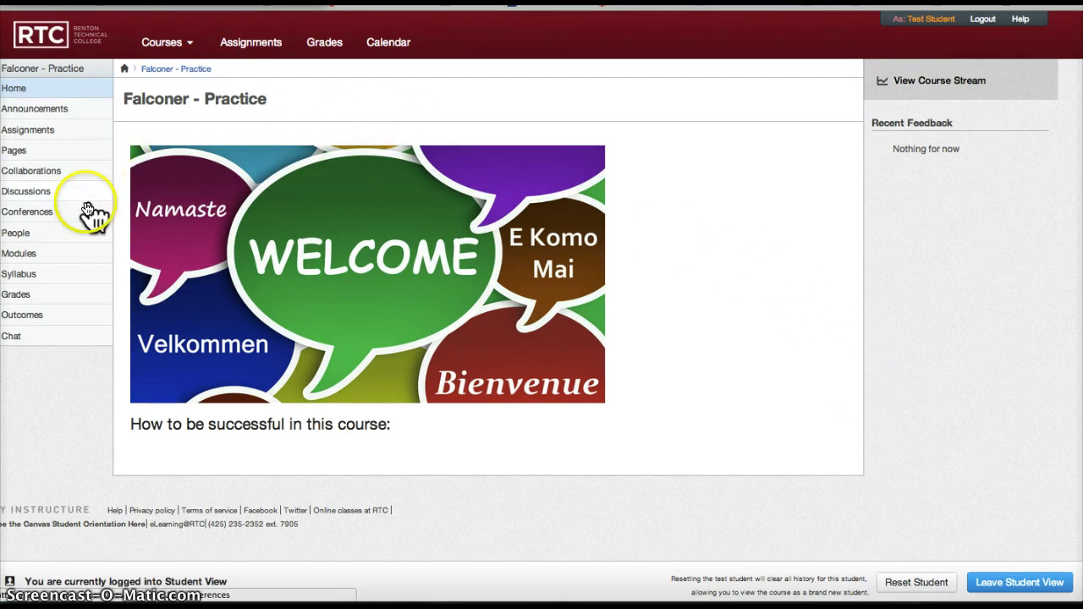
# Open the ICEBREAKER DISCUSSION from the Modules list in Student View
pyautogui.click(18, 256)
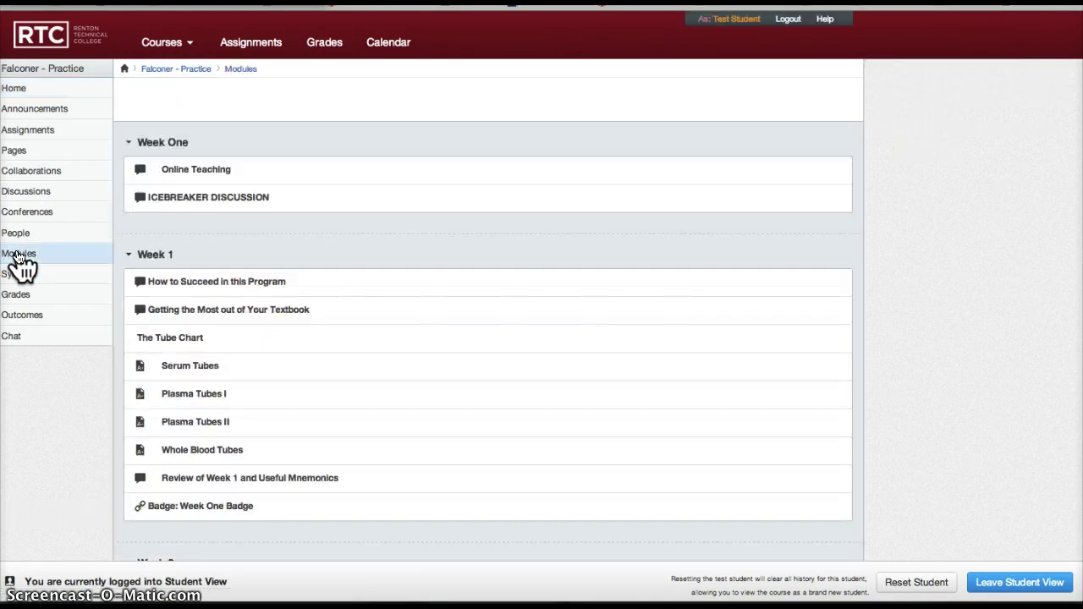
pyautogui.click(200, 197)
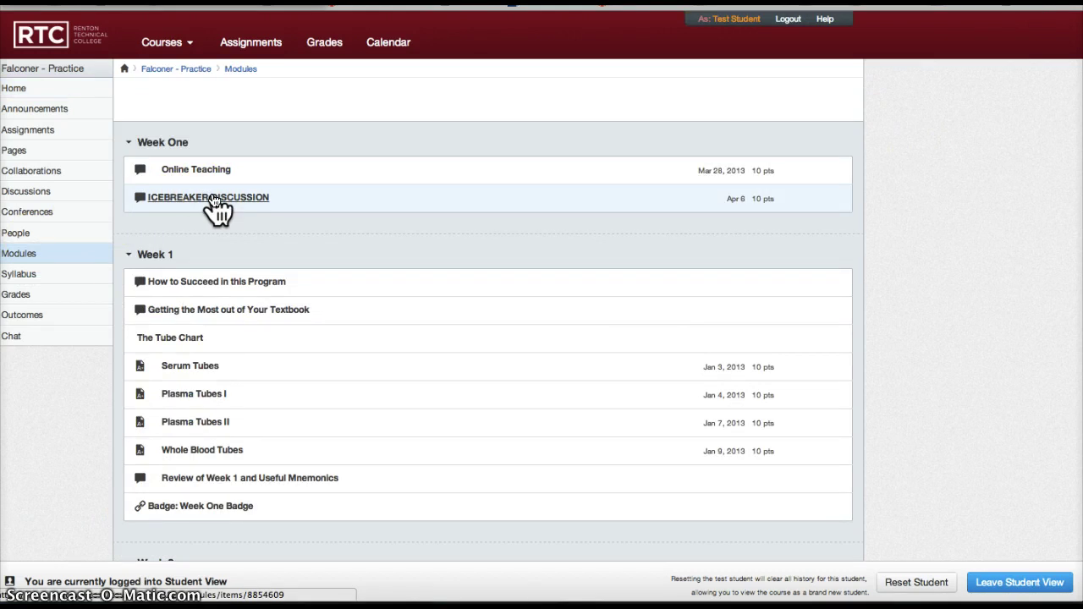
pyautogui.click(214, 200)
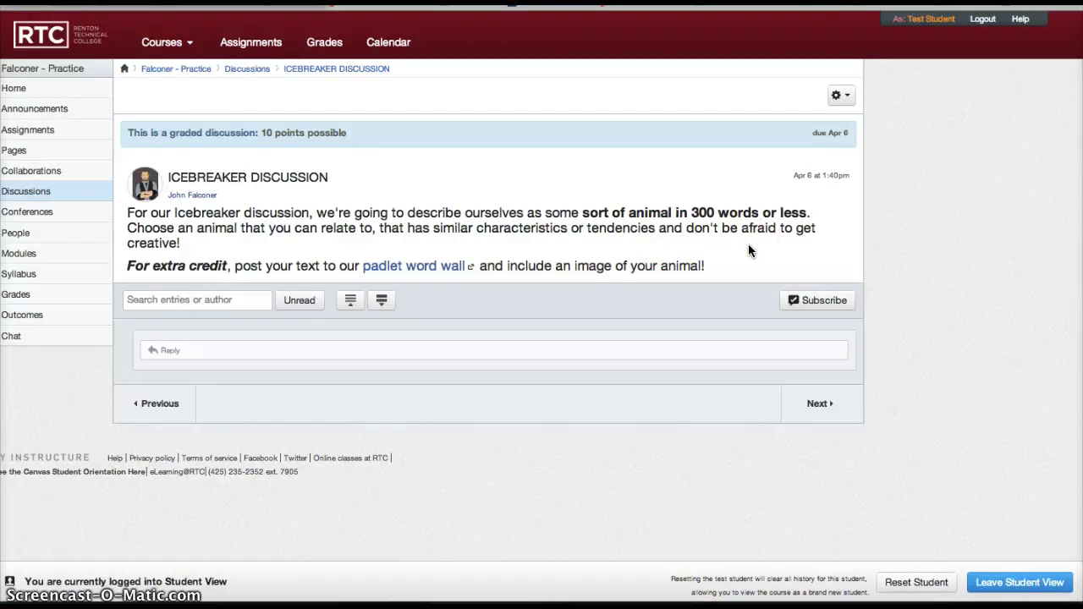
# Copy the whole borzoi essay from the Word document and return to the browser
pyautogui.press('super+Tab')
pyautogui.press('super+Tab')
pyautogui.press('super+Tab')
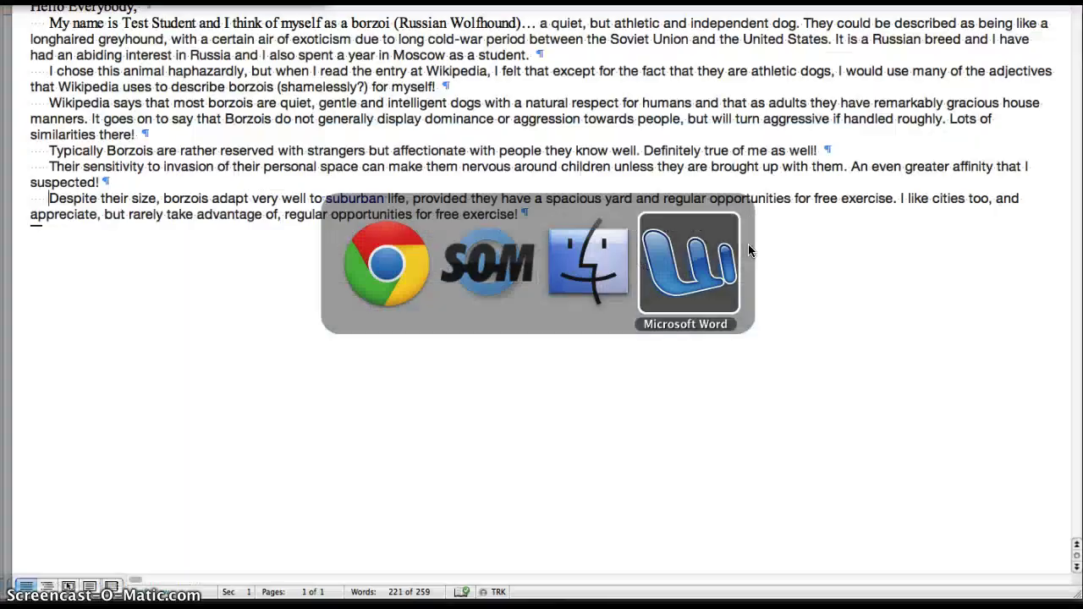
pyautogui.press('super+a')
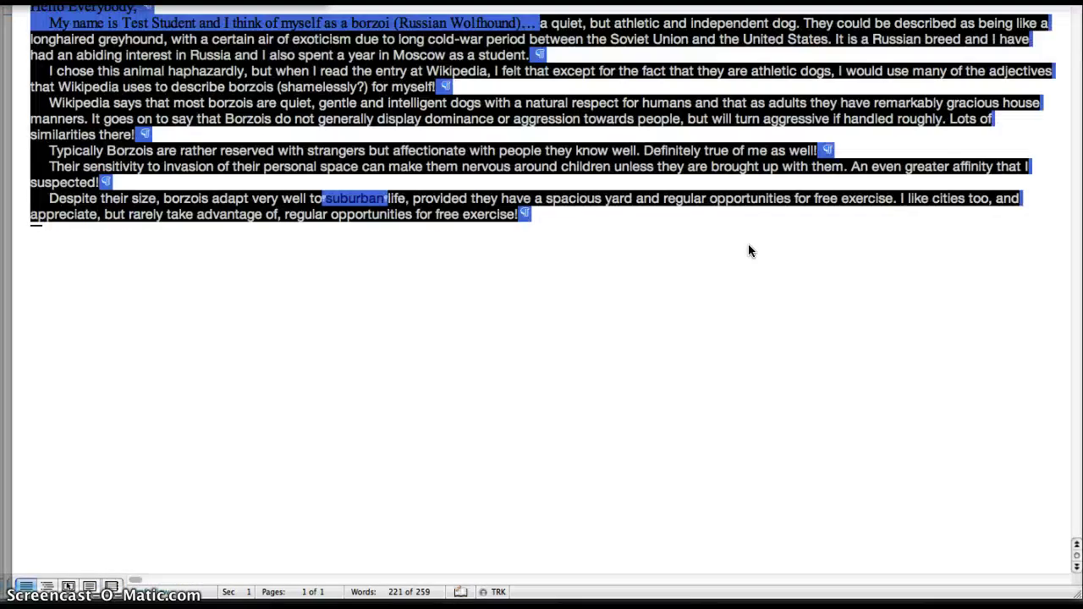
pyautogui.press('super+Tab')
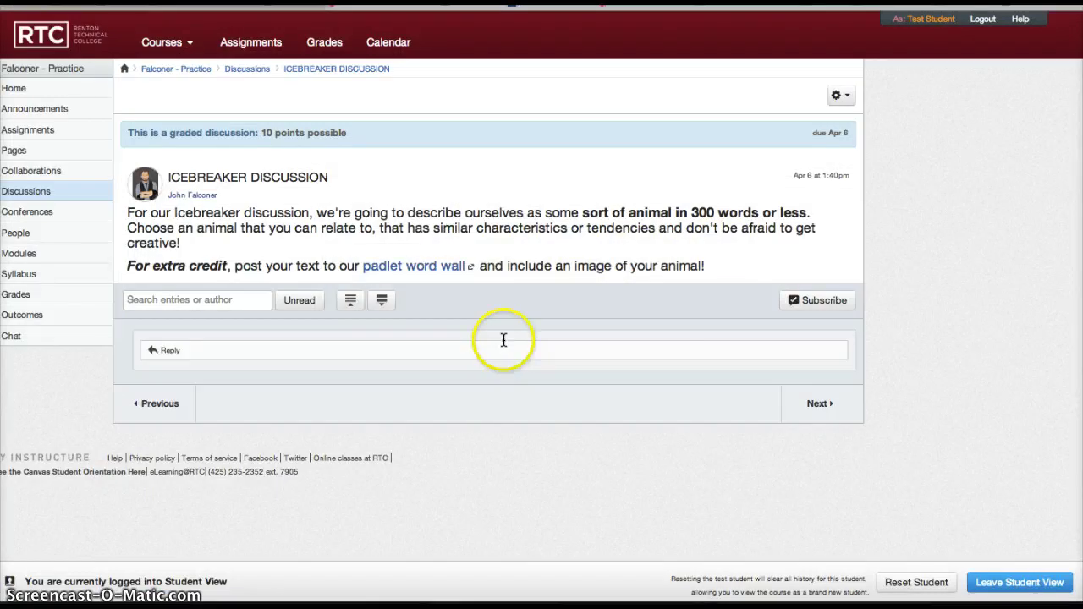
# Post the pasted borzoi essay as the test student's reply to the discussion
pyautogui.click(501, 348)
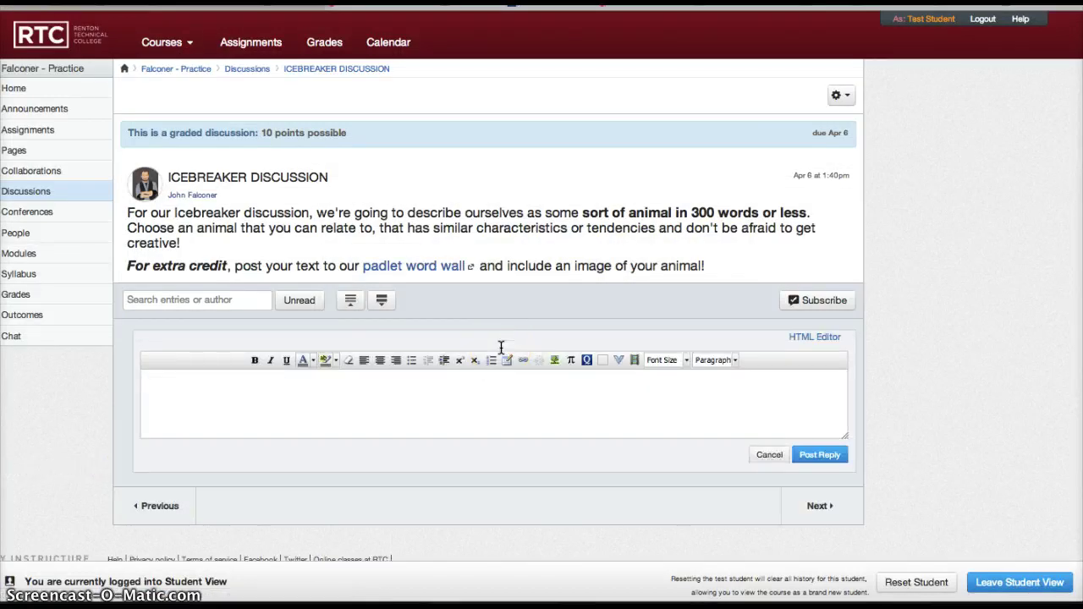
pyautogui.write('Their sensitivity to invasion of their personal space can make them nervous around children unless they are brought up with them. An even greater affinity that I suspected! Despite their size, borzois adapt very well to suburban life, provided they have a spacious yard and regular opportunities for free exercise. I like cities too, and appreciate, but rarely take advantage of, regular opportunities for free exercise!')
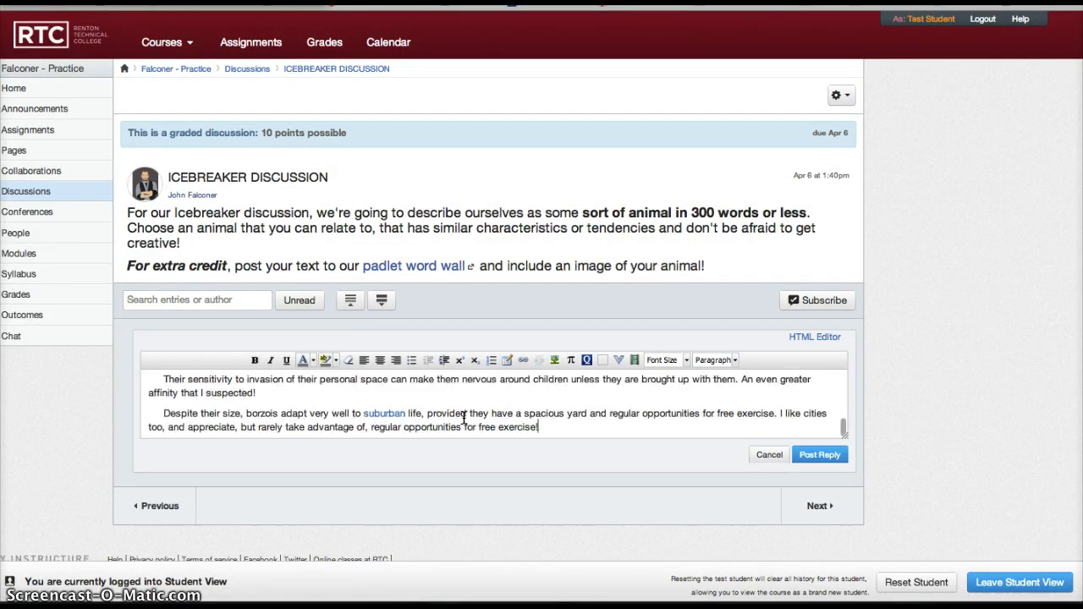
pyautogui.click(607, 401)
pyautogui.scroll(10, 608, 401)
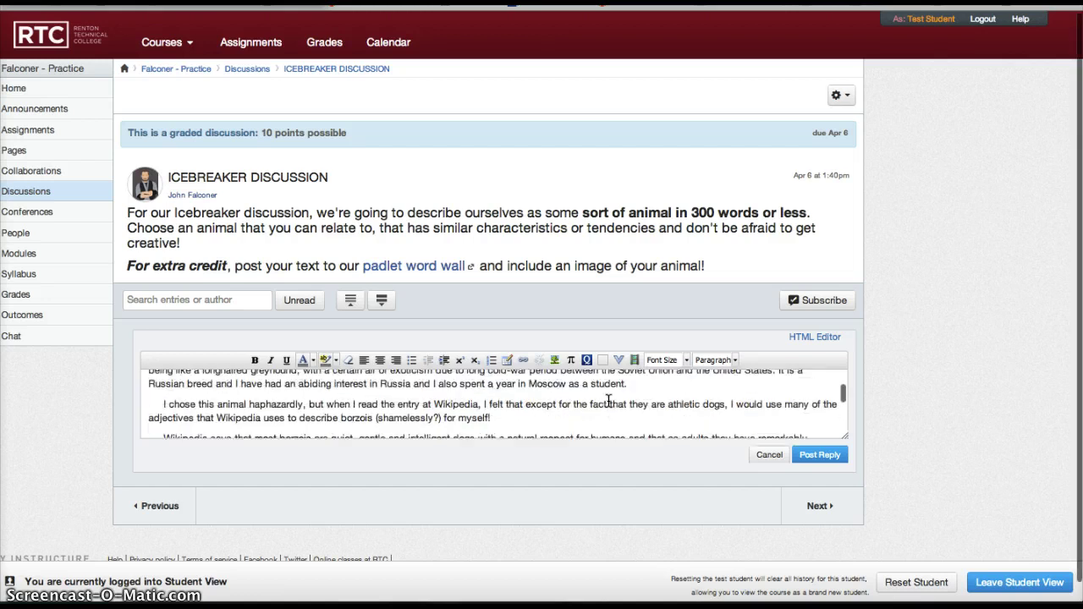
pyautogui.scroll(-10, 608, 401)
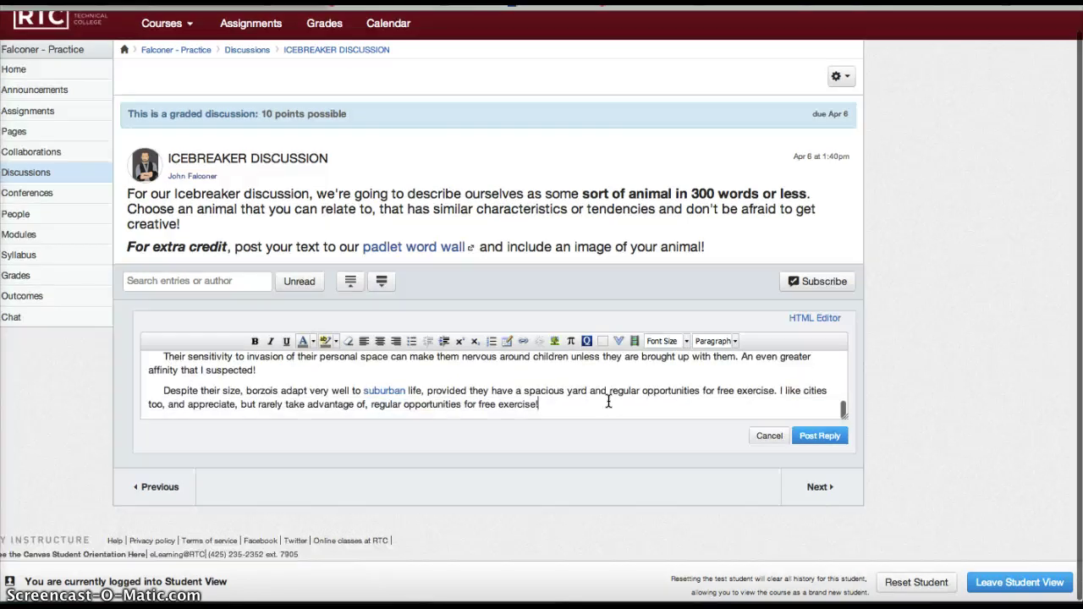
pyautogui.scroll(8, 607, 401)
pyautogui.scroll(3, 608, 401)
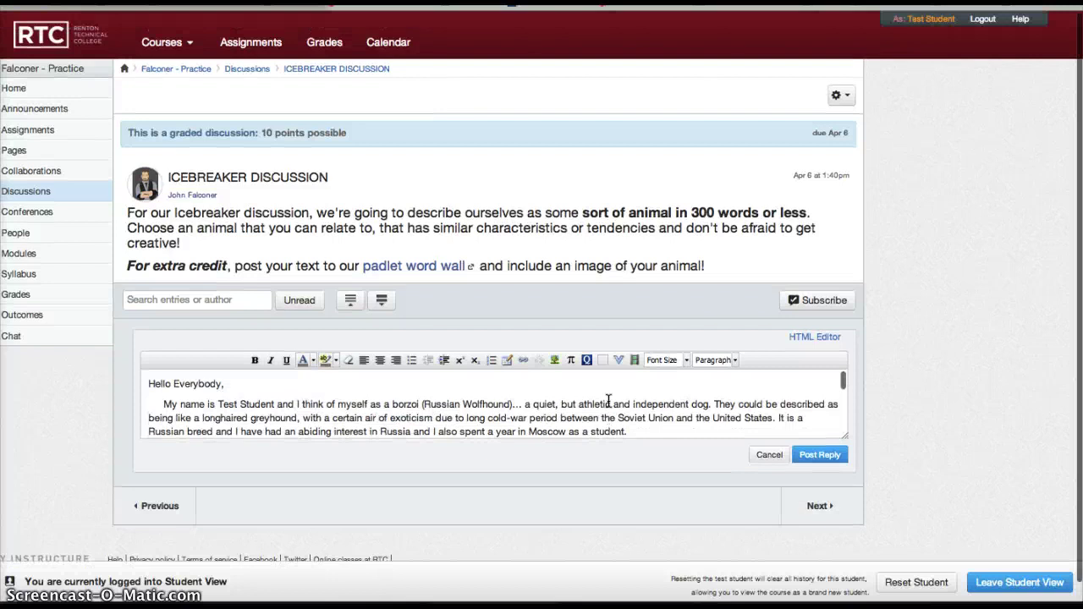
pyautogui.click(821, 456)
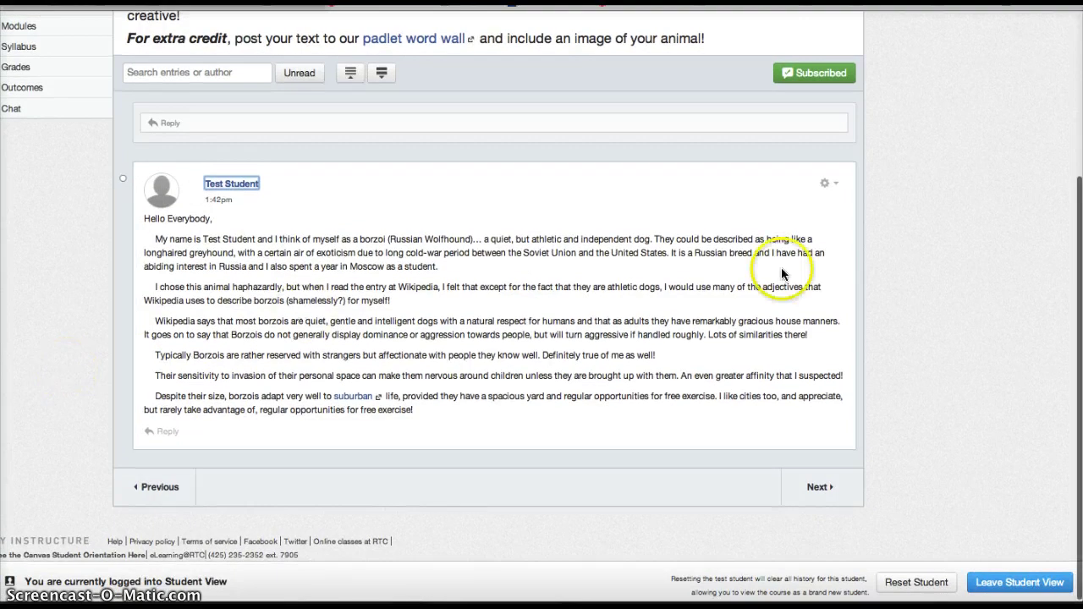
# Leave Student View to return to the instructor's view of the discussion
pyautogui.click(1020, 581)
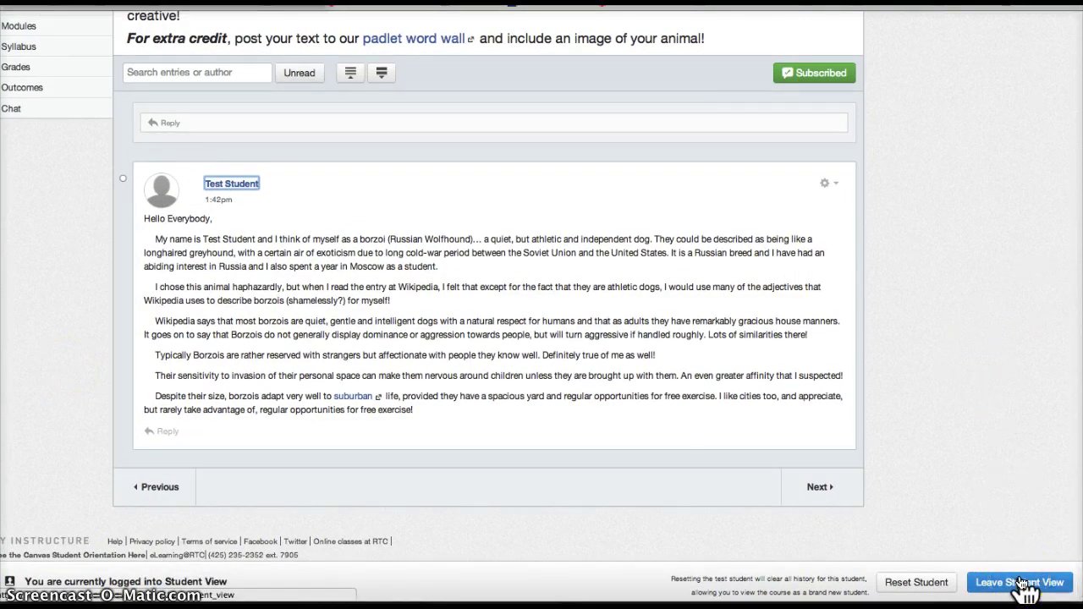
pyautogui.click(1020, 583)
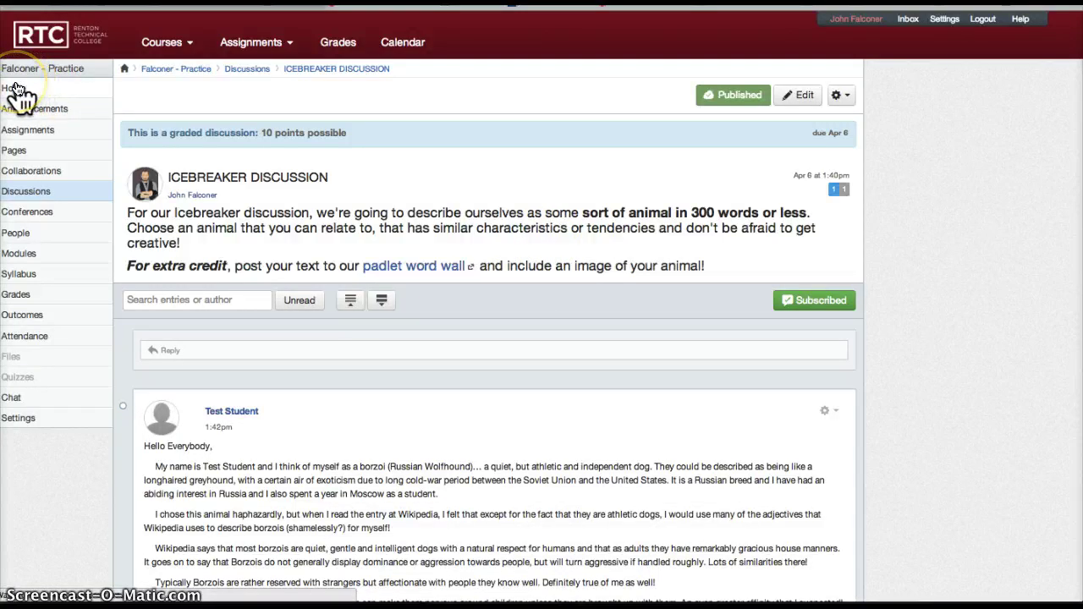
# Open SpeedGrader from the Home page's To Do item Grade ICEBREAKER DISCUSSION
pyautogui.click(14, 88)
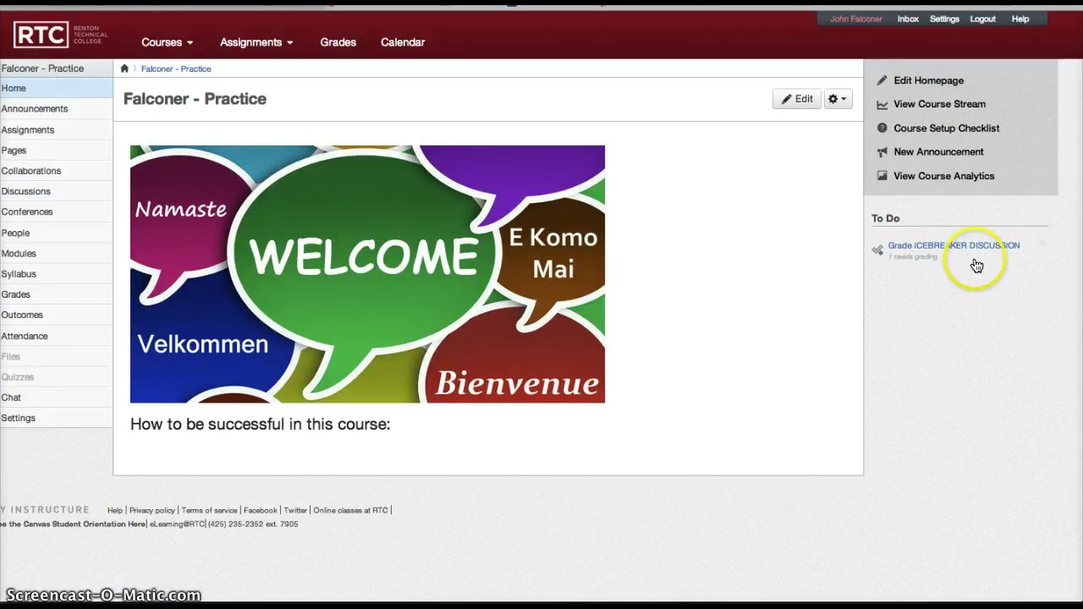
pyautogui.moveTo(975, 262)
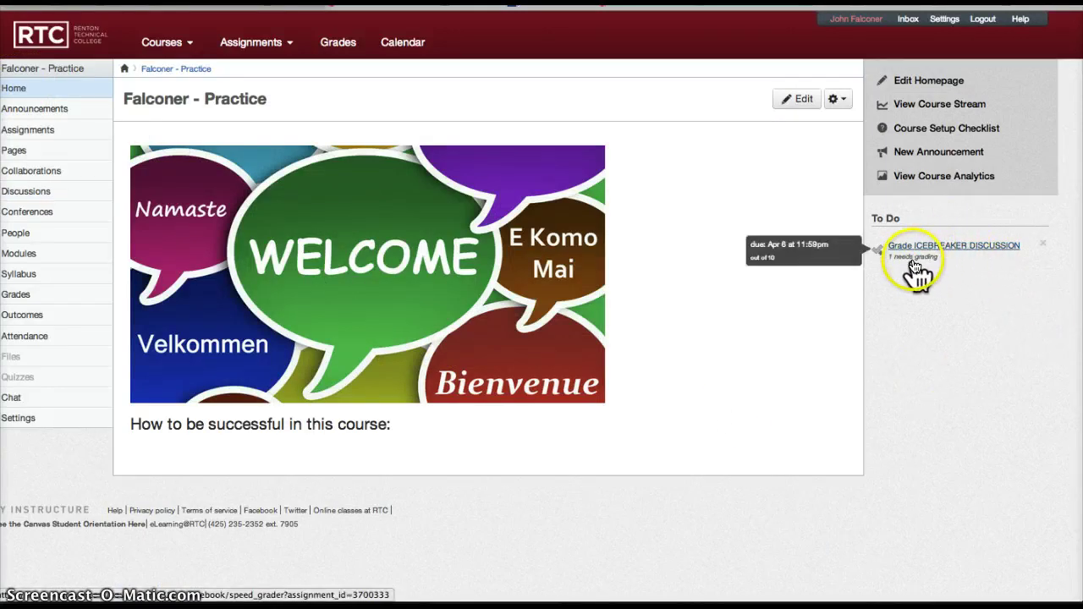
pyautogui.click(954, 245)
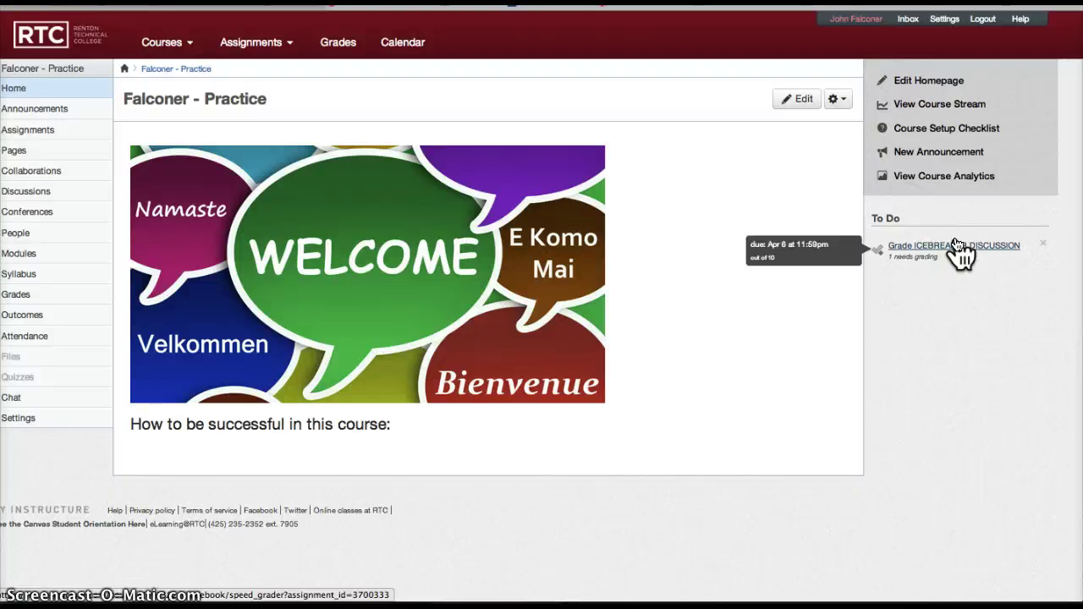
pyautogui.click(956, 246)
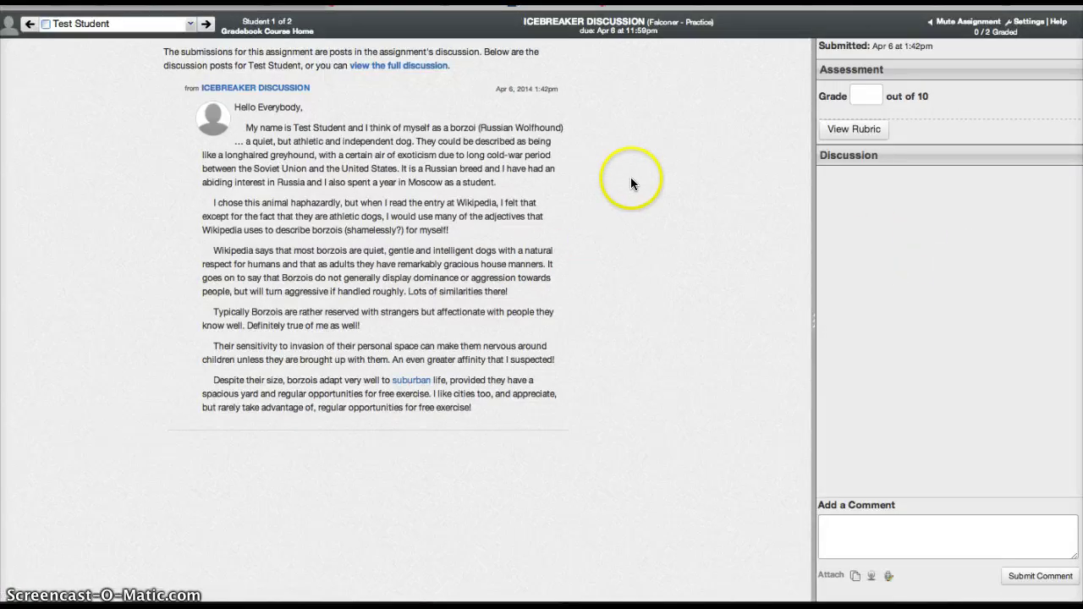
pyautogui.click(194, 25)
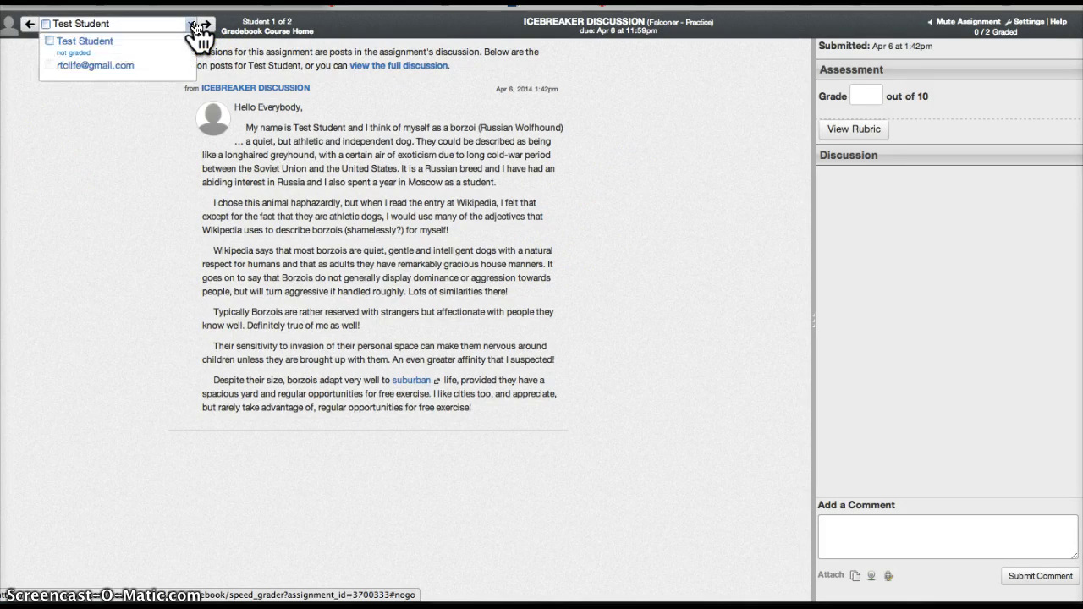
pyautogui.click(194, 26)
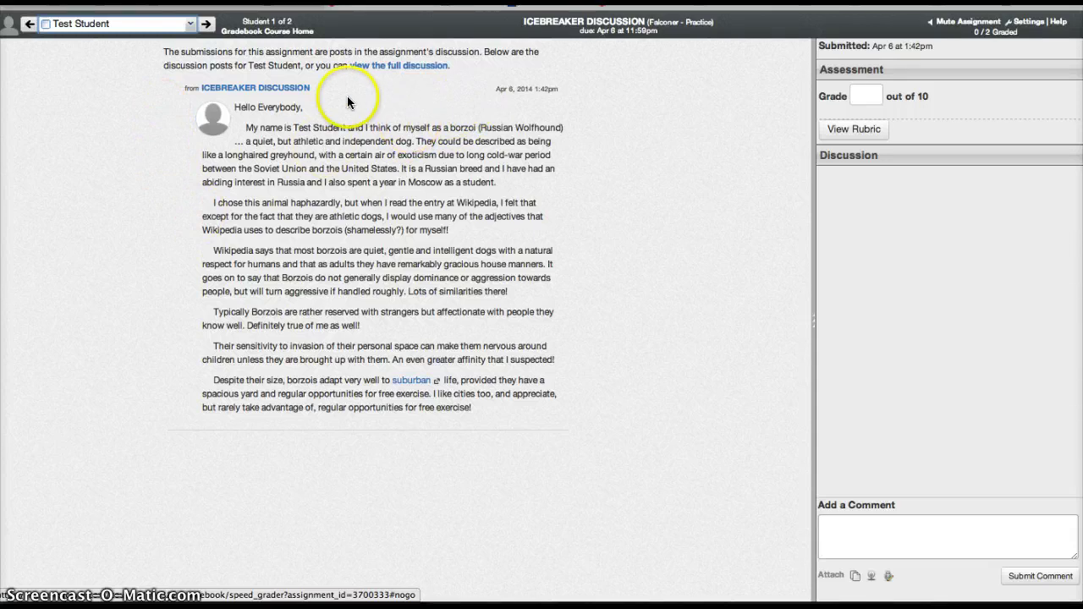
# Score the rubric 4, 3, 2 and 1 across the four criteria and save for 10/10
pyautogui.click(838, 132)
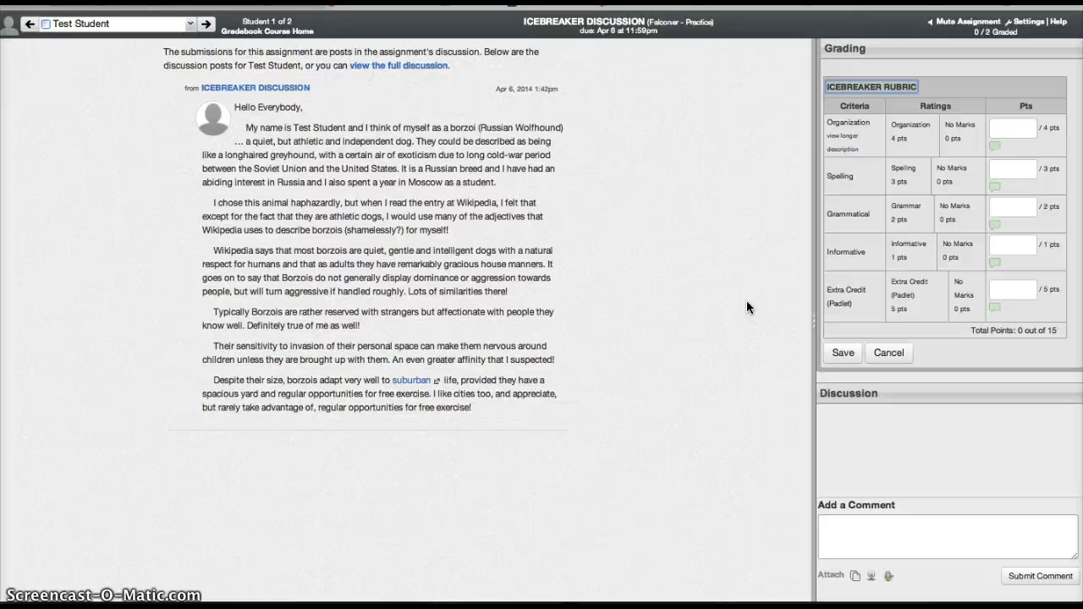
pyautogui.click(1016, 129)
pyautogui.write('4')
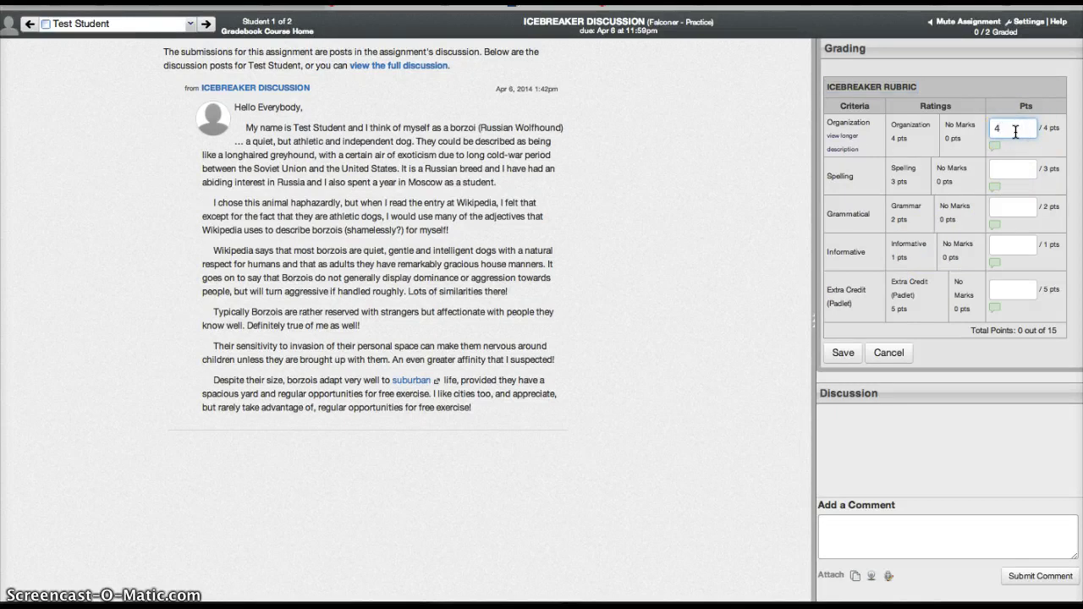
pyautogui.press('Tab')
pyautogui.press('Tab')
pyautogui.write('3')
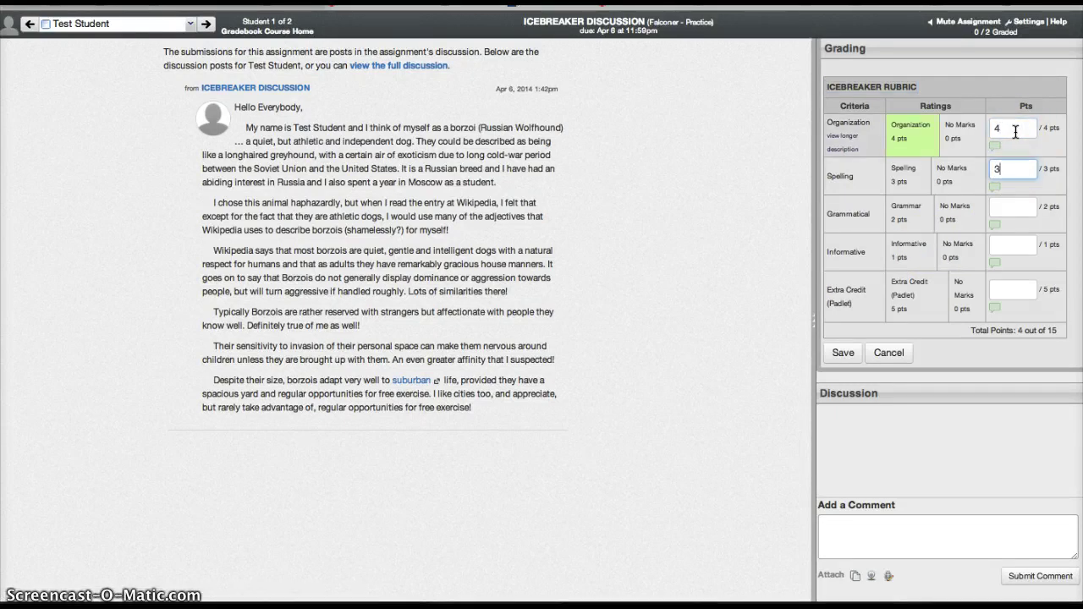
pyautogui.press('Tab')
pyautogui.press('Tab')
pyautogui.write('2')
pyautogui.press('Tab')
pyautogui.press('Tab')
pyautogui.write('1')
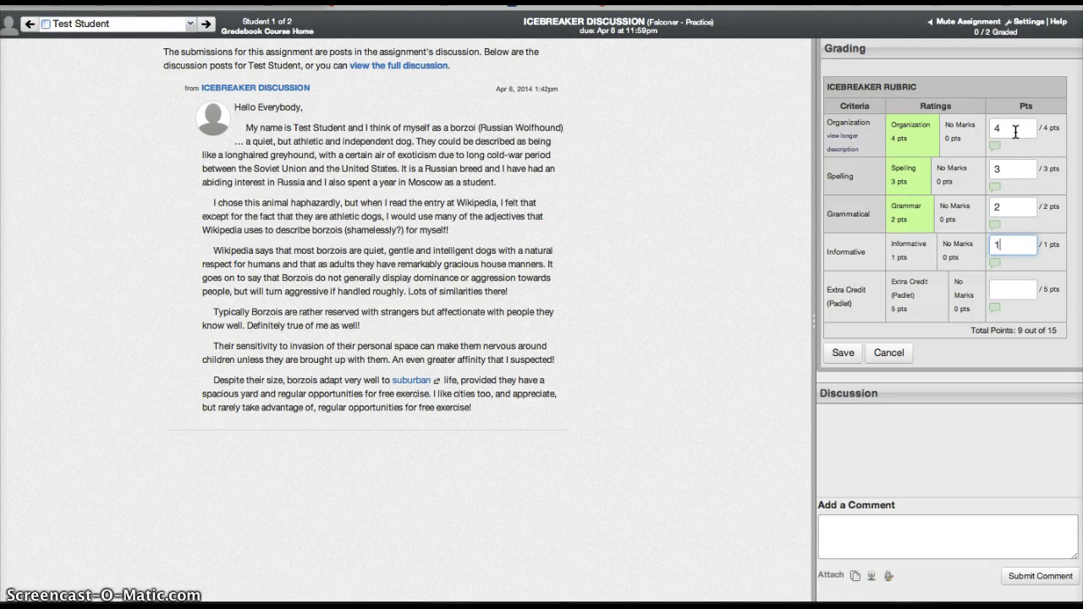
pyautogui.click(844, 356)
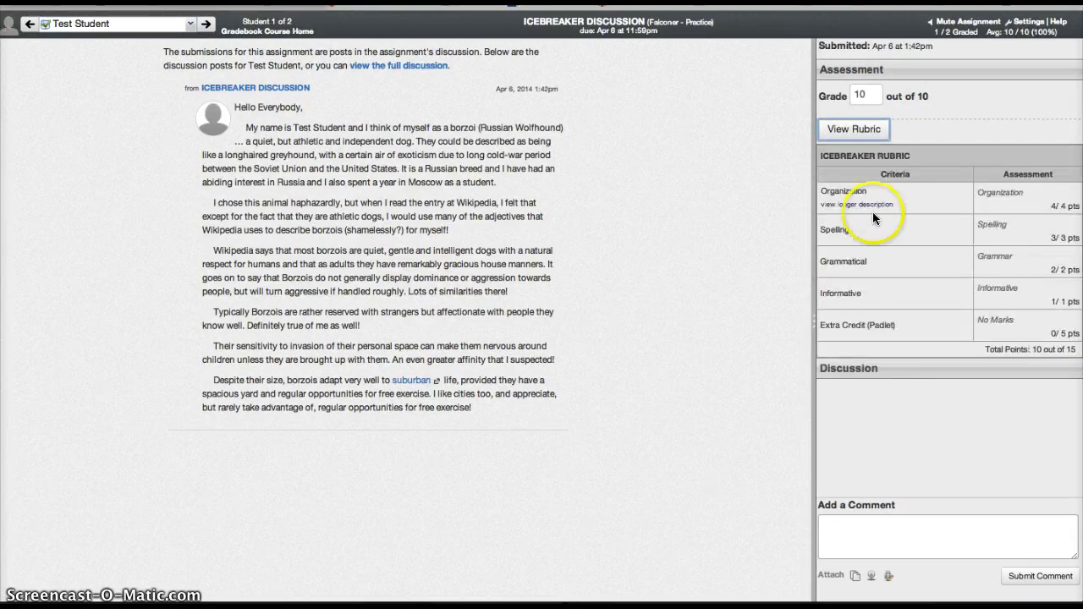
# Submit the comment 'Good job! There's still time to earn 5 points of extra credit…' to the test student
pyautogui.click(852, 530)
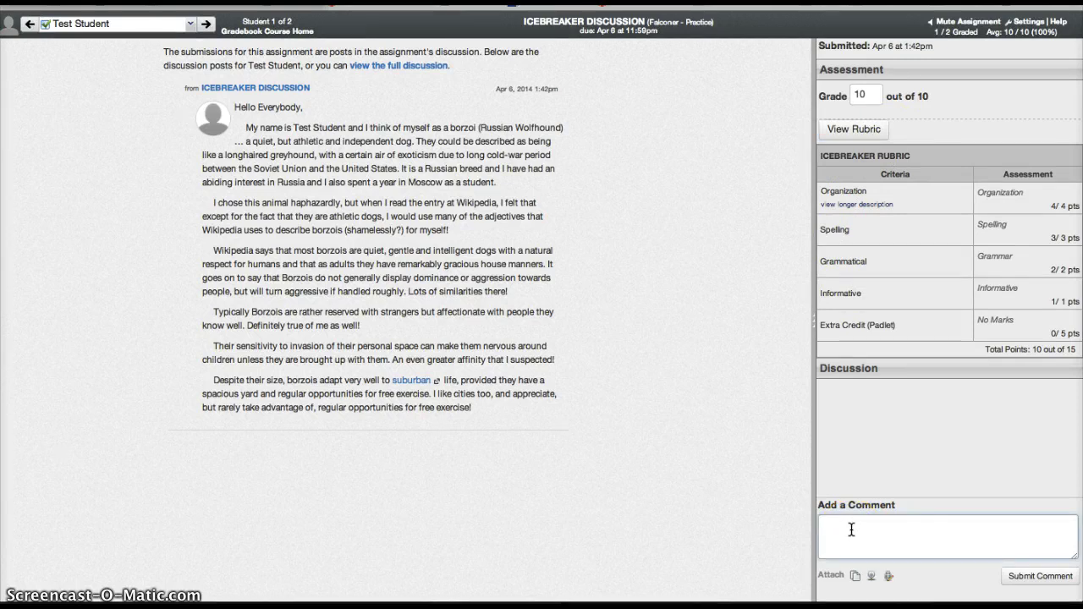
pyautogui.write("There's still time to earn 5 points of extra ")
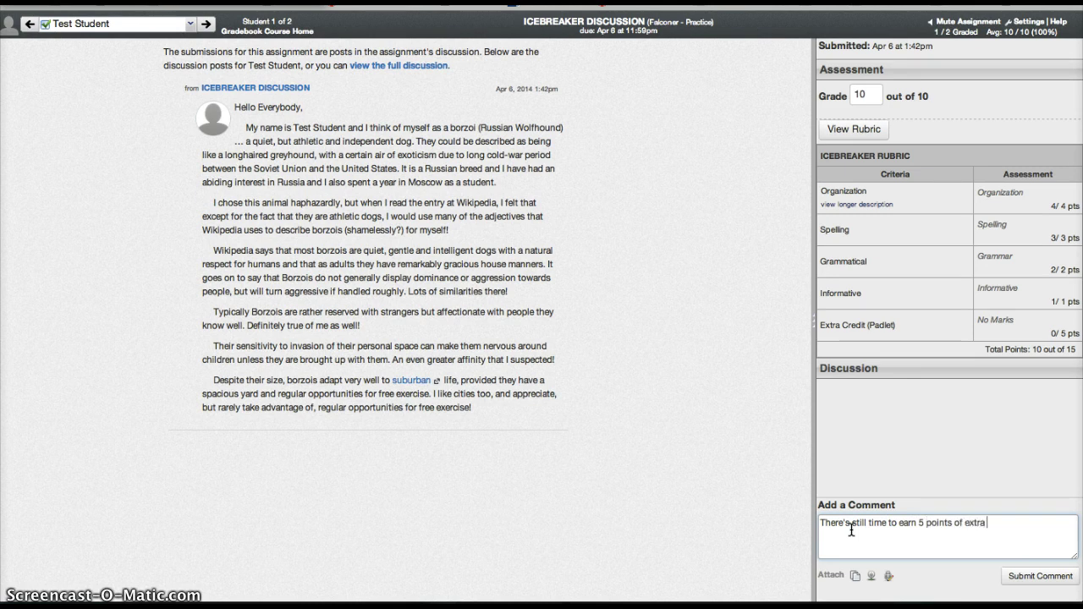
pyautogui.write('credit if you post an image to the Word Wall.')
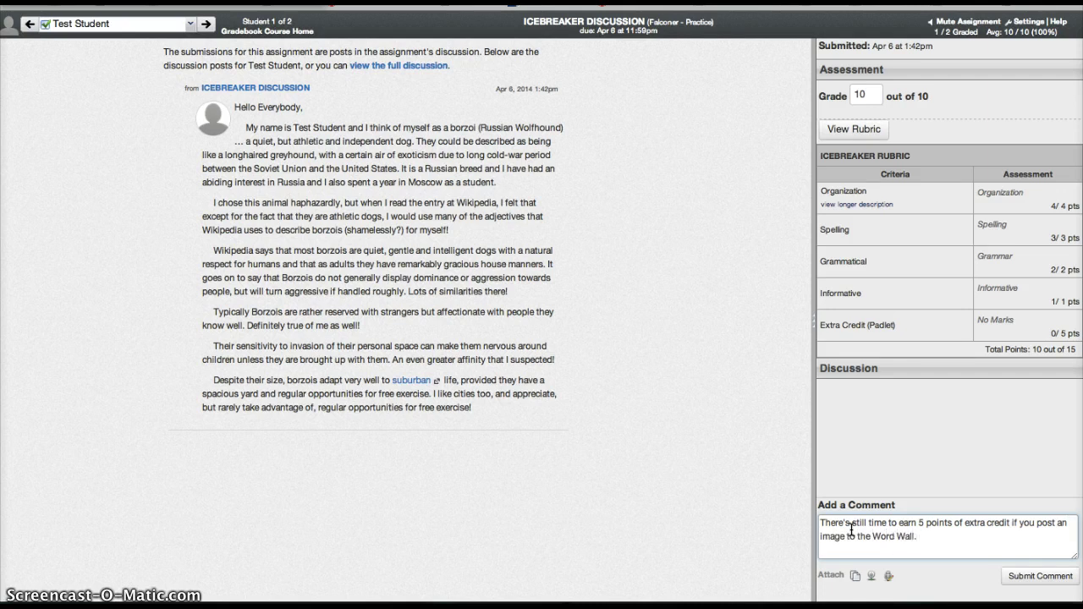
pyautogui.press('super+Up')
pyautogui.write('Good job!')
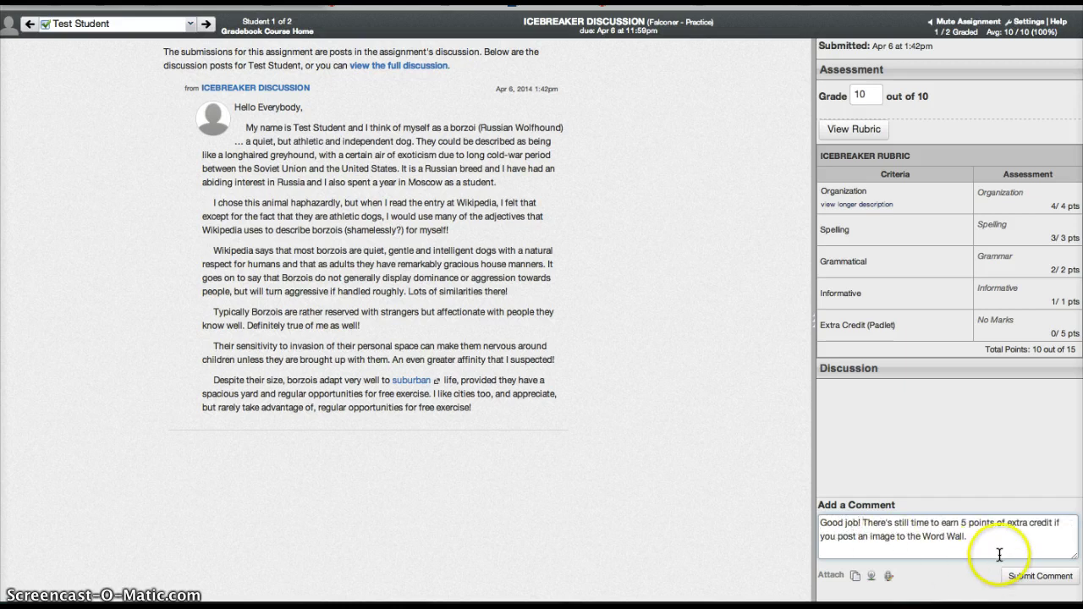
pyautogui.click(1038, 578)
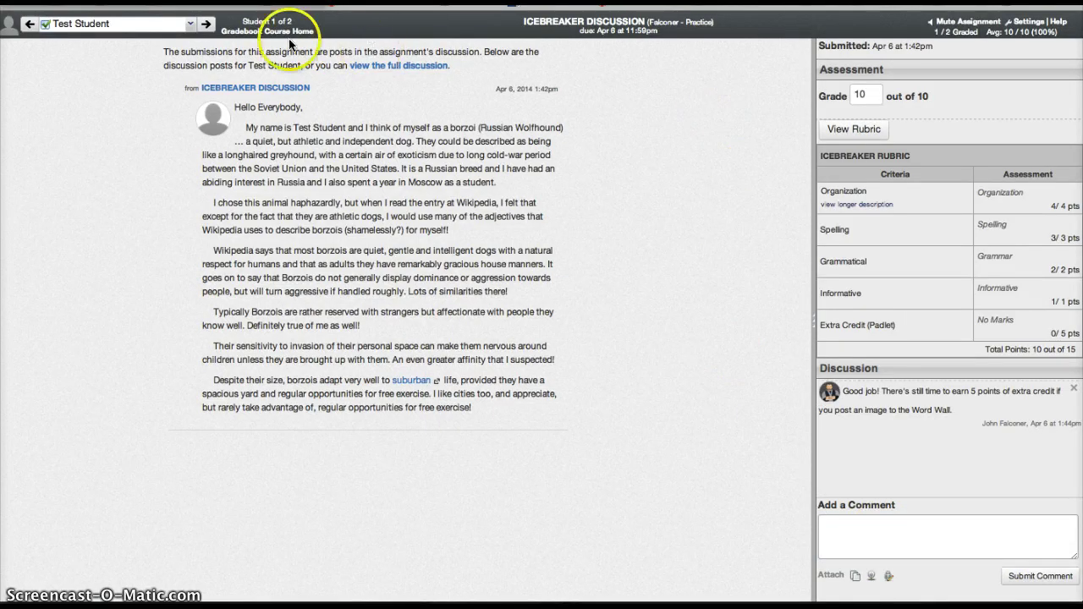
# Switch SpeedGrader to the second student, who has no submission
pyautogui.click(191, 32)
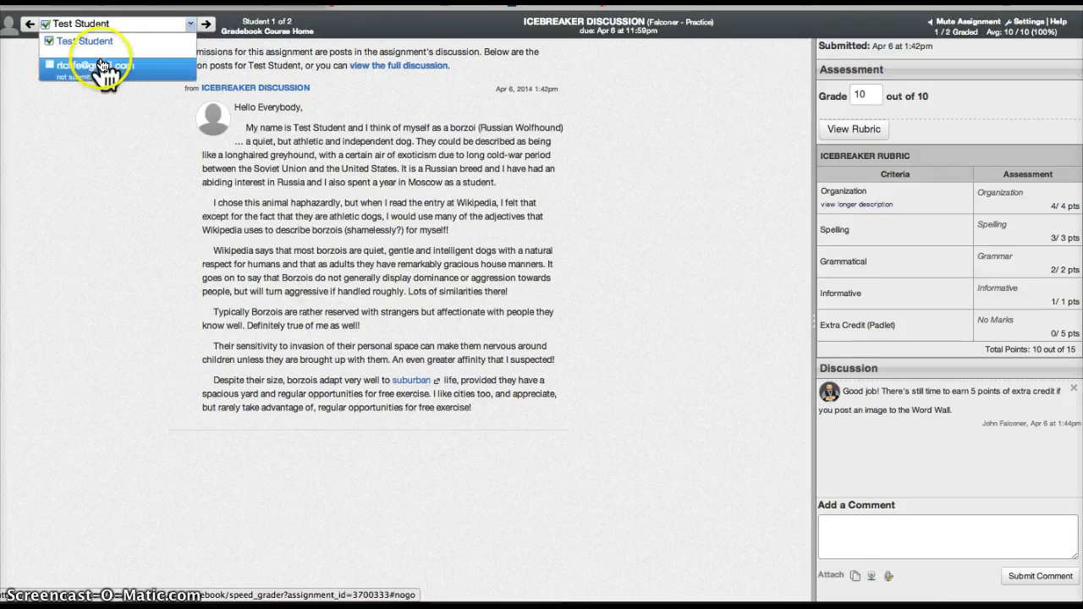
pyautogui.click(149, 76)
# Submit the comment 'There's still time to submit your assignment for credit!' to the second student
pyautogui.click(295, 124)
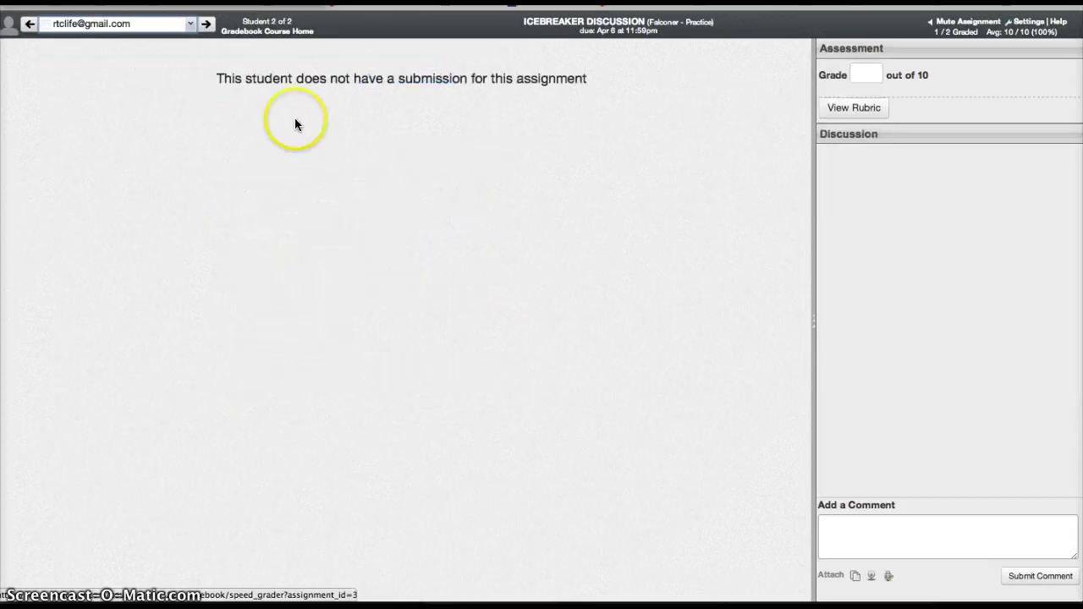
pyautogui.click(873, 528)
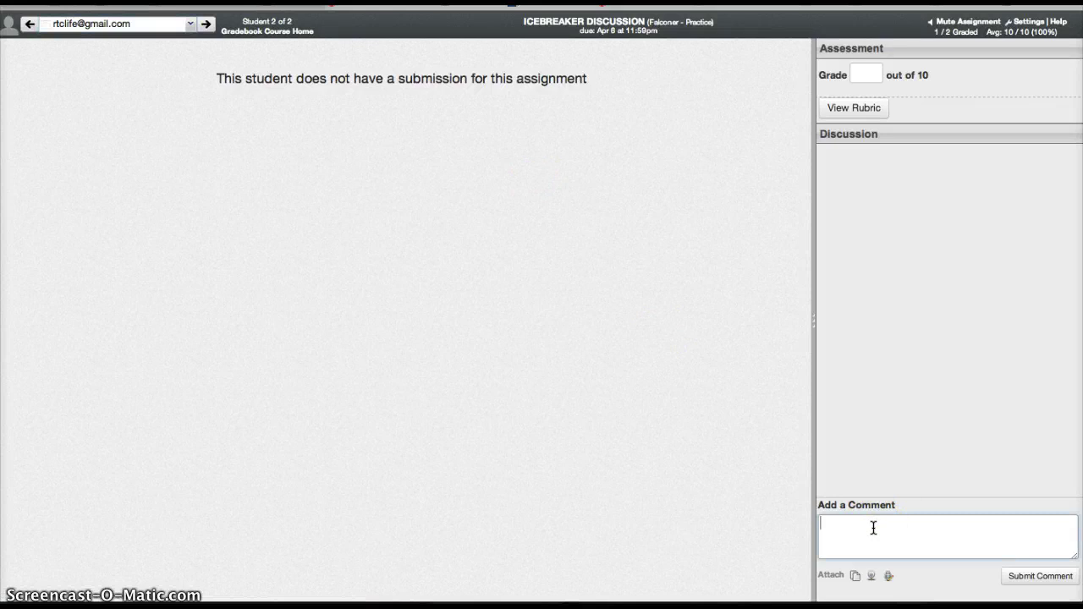
pyautogui.write("There's still time to submit your assignment for c")
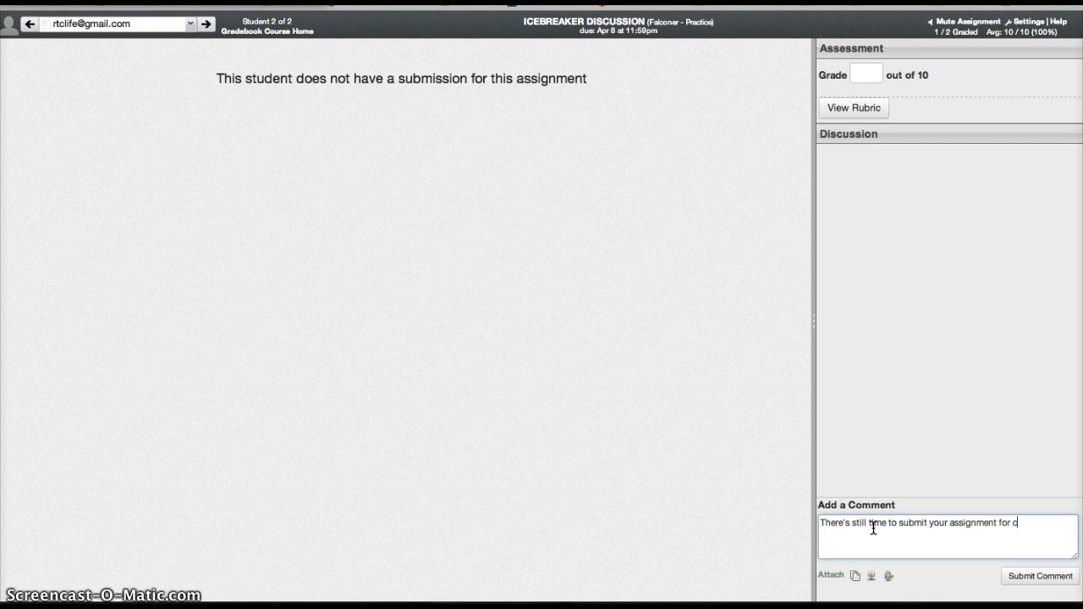
pyautogui.write('redit!')
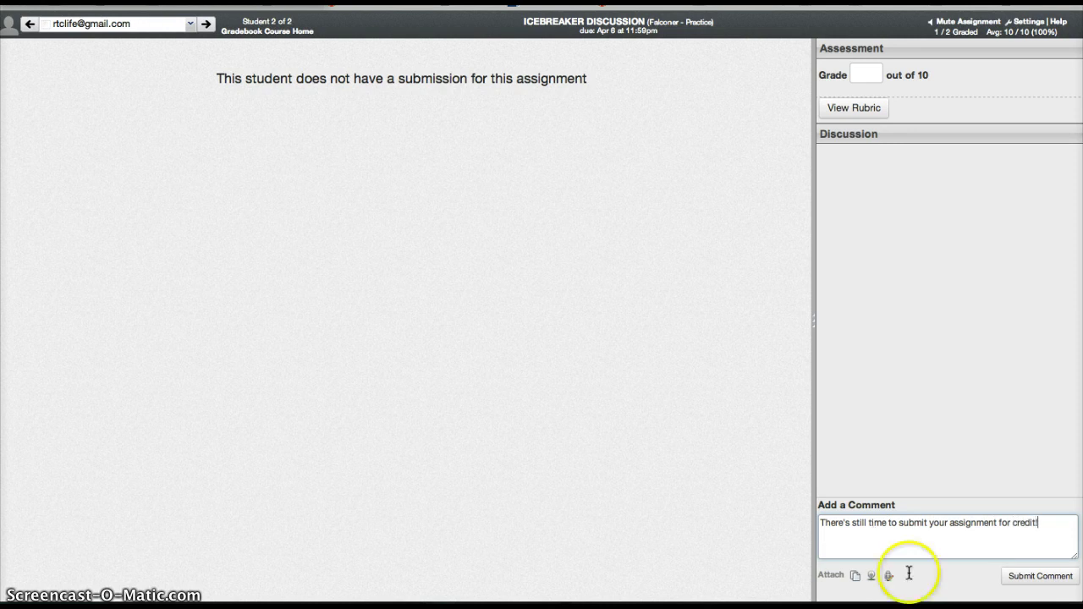
pyautogui.click(1028, 576)
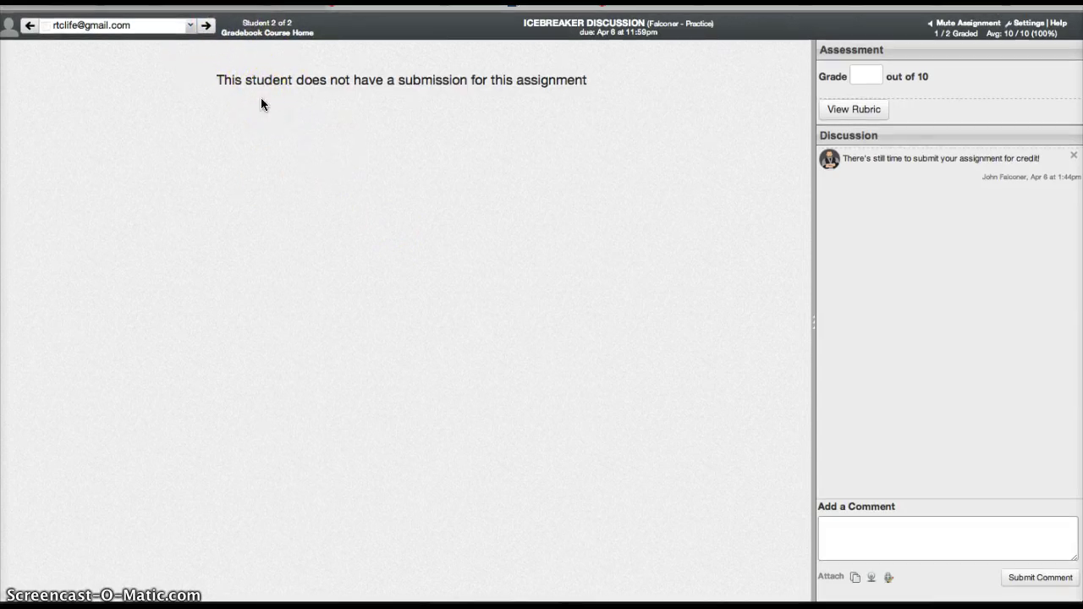
# Open the ICEBREAKER DISCUSSION page, then go to the course Gradebook
pyautogui.click(569, 22)
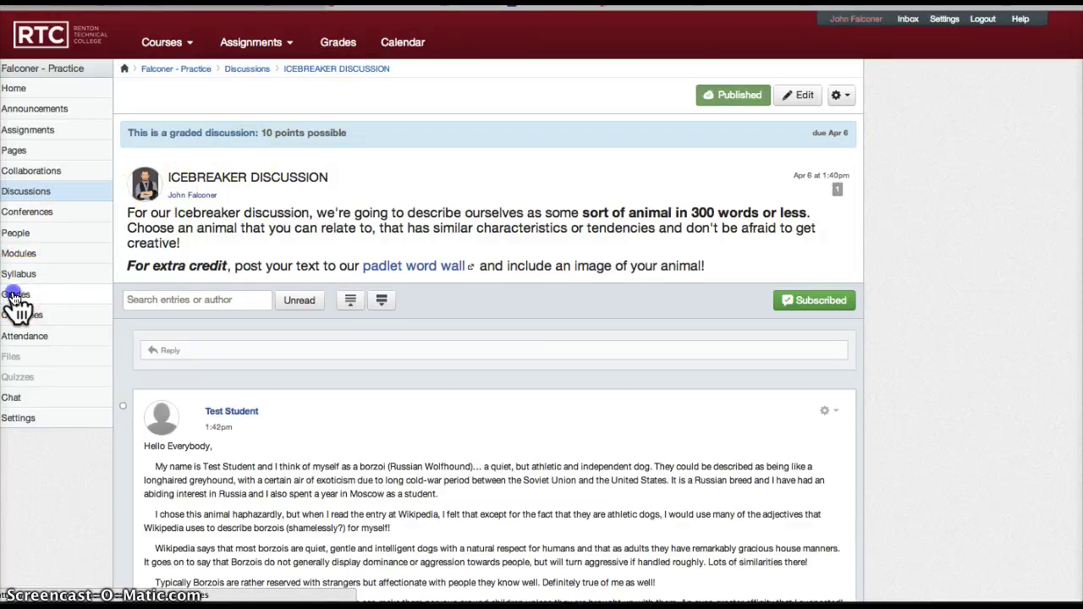
pyautogui.click(14, 296)
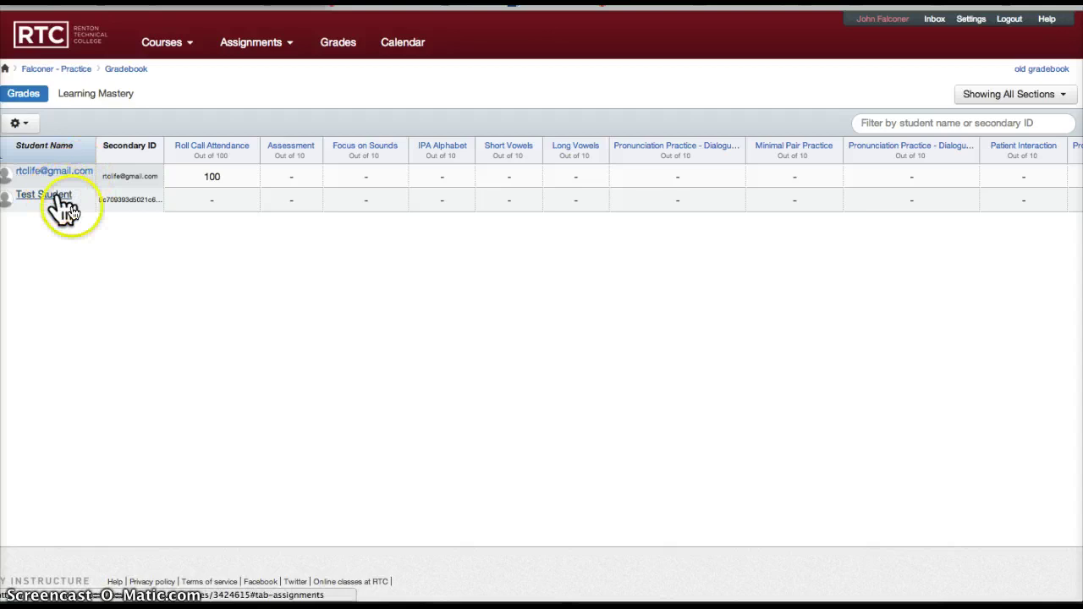
# Scroll right to ICEBREAKER DISCUSSION and open the test student's CPR & 1st Aid Terms cell details
pyautogui.hscroll(5, 416, 273)
pyautogui.hscroll(10, 416, 281)
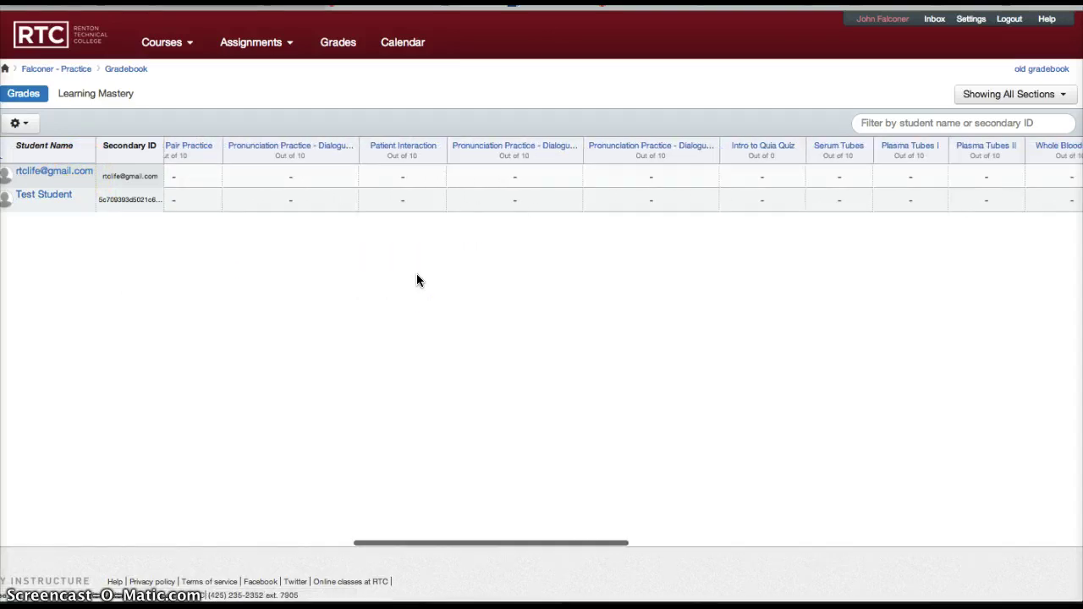
pyautogui.hscroll(6, 417, 281)
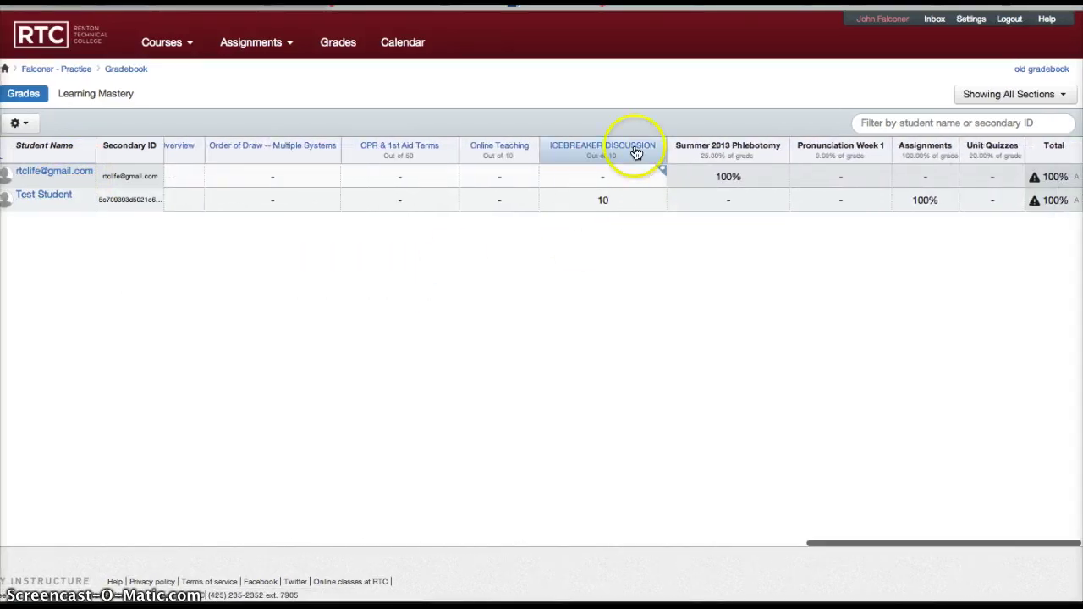
pyautogui.moveTo(615, 201)
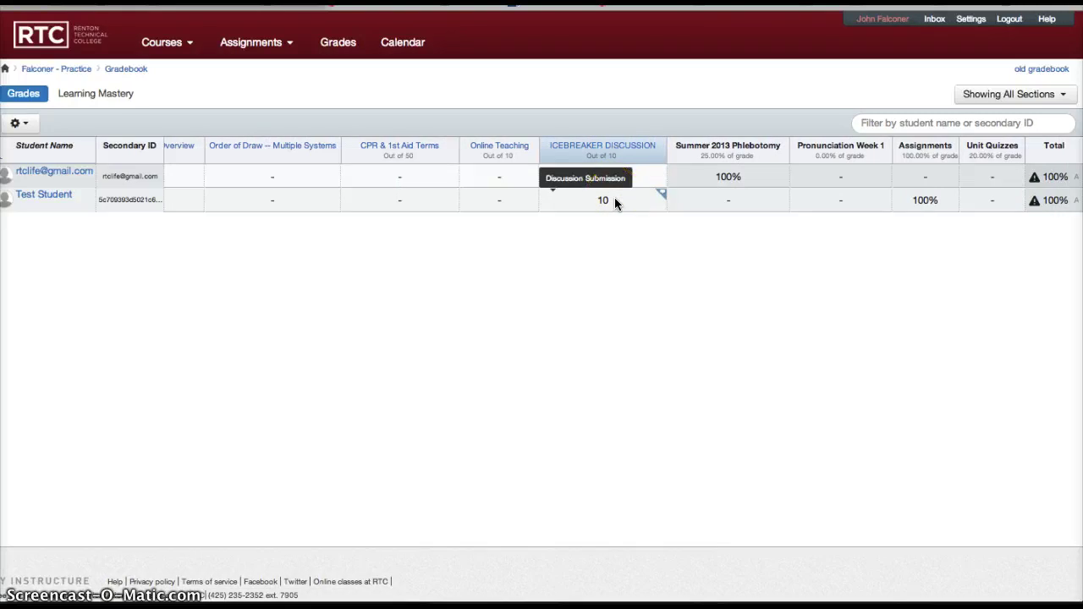
pyautogui.click(437, 197)
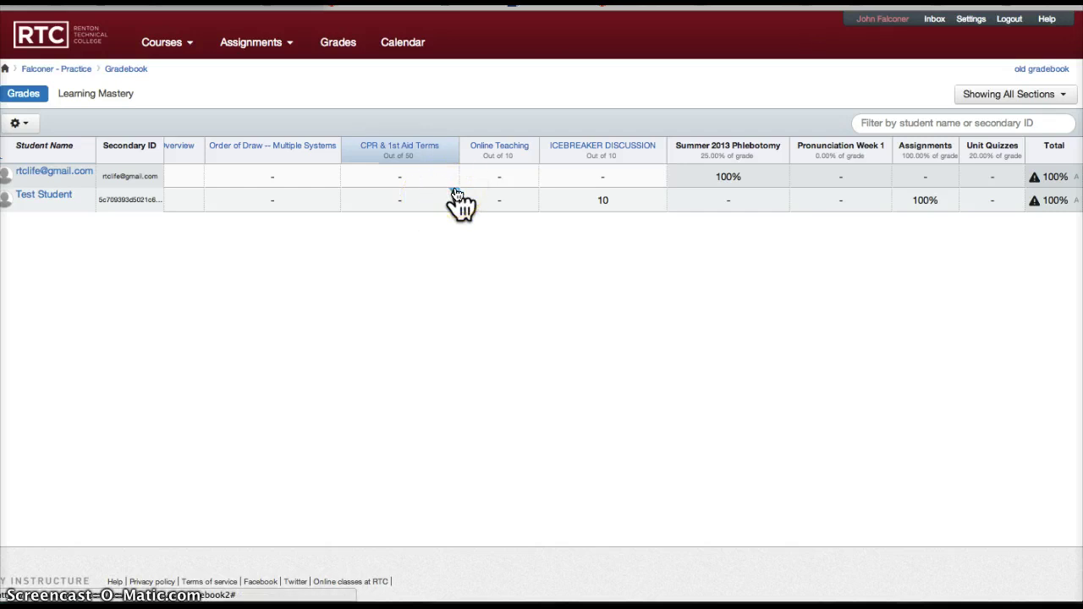
pyautogui.click(455, 193)
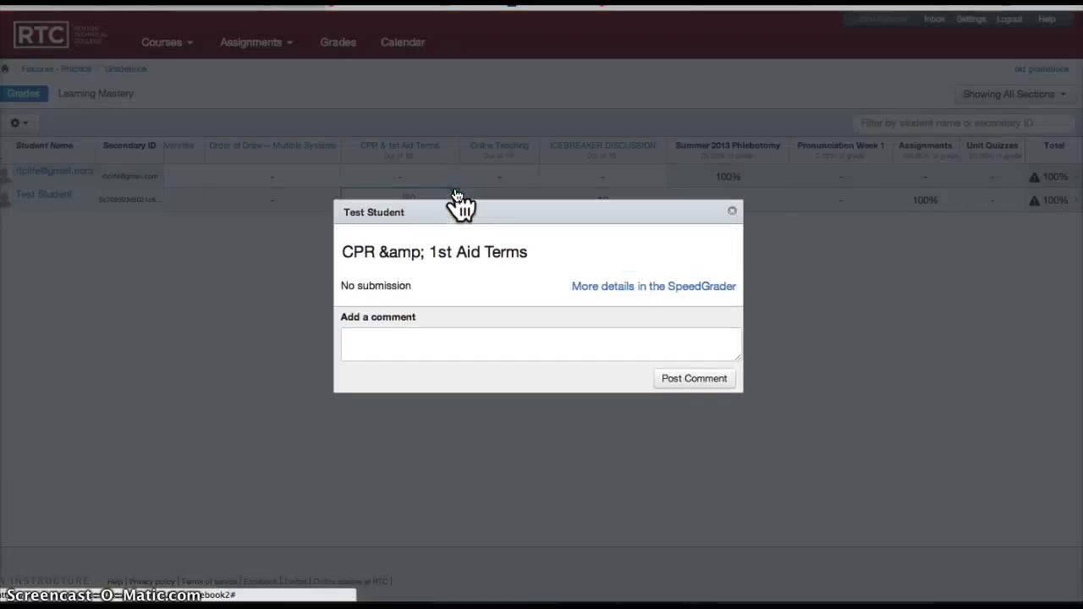
# Open the missing CPR & 1st Aid Terms submission in SpeedGrader and post 'Please submit your CPR terms soon!'
pyautogui.click(713, 259)
pyautogui.click(688, 287)
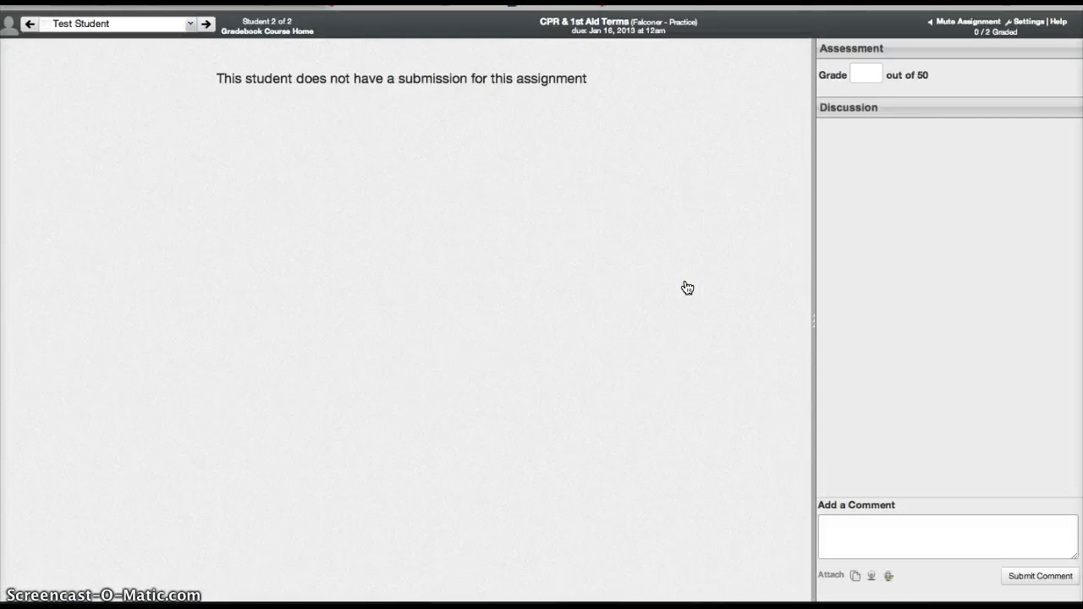
pyautogui.click(854, 525)
pyautogui.write('Please s')
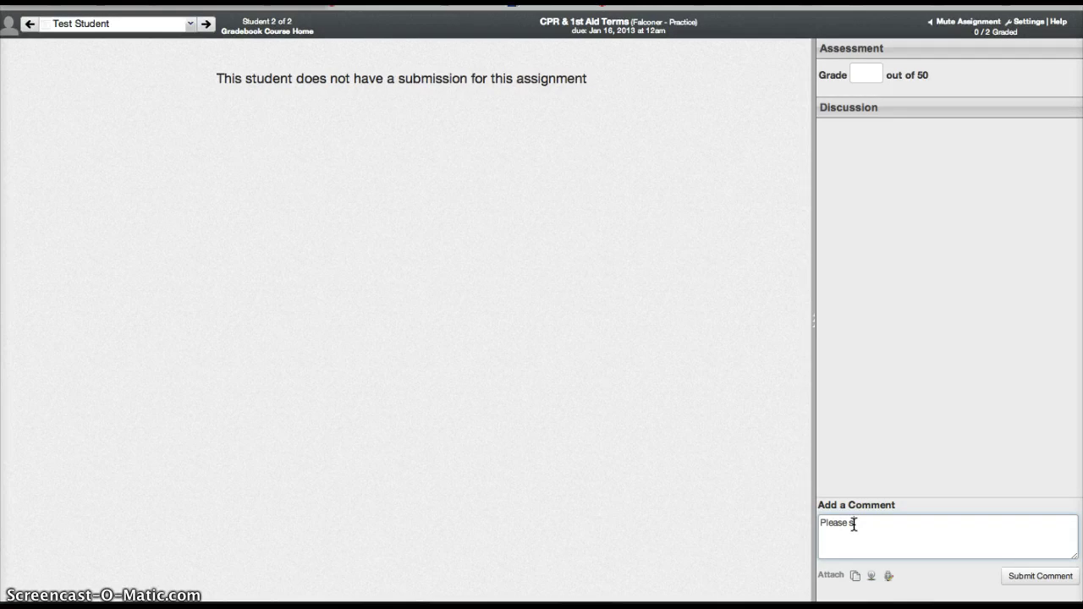
pyautogui.write('ubmit your CPR terms soon!')
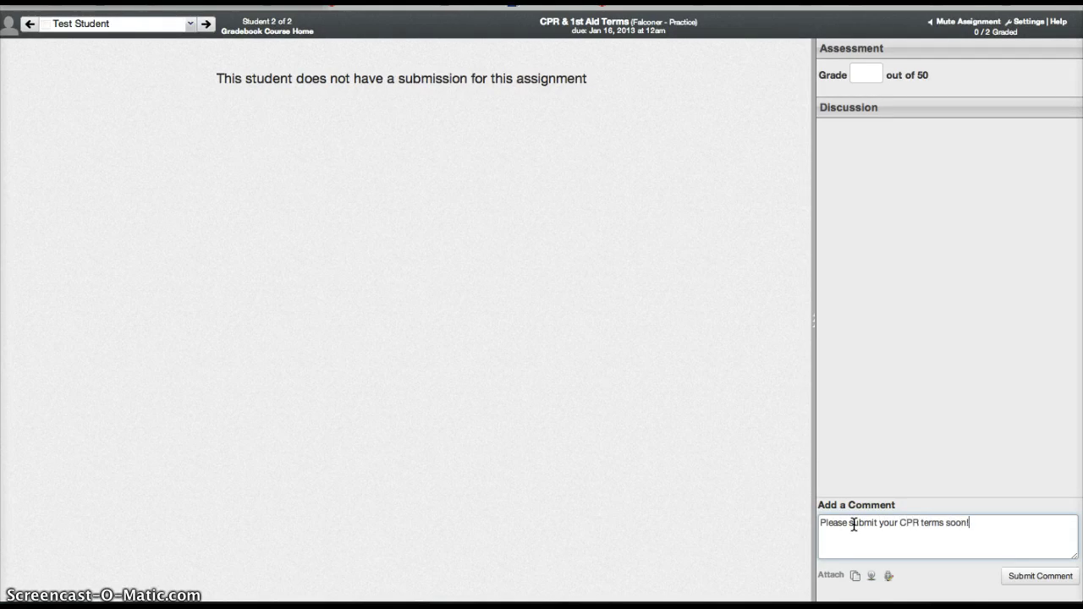
pyautogui.click(1040, 579)
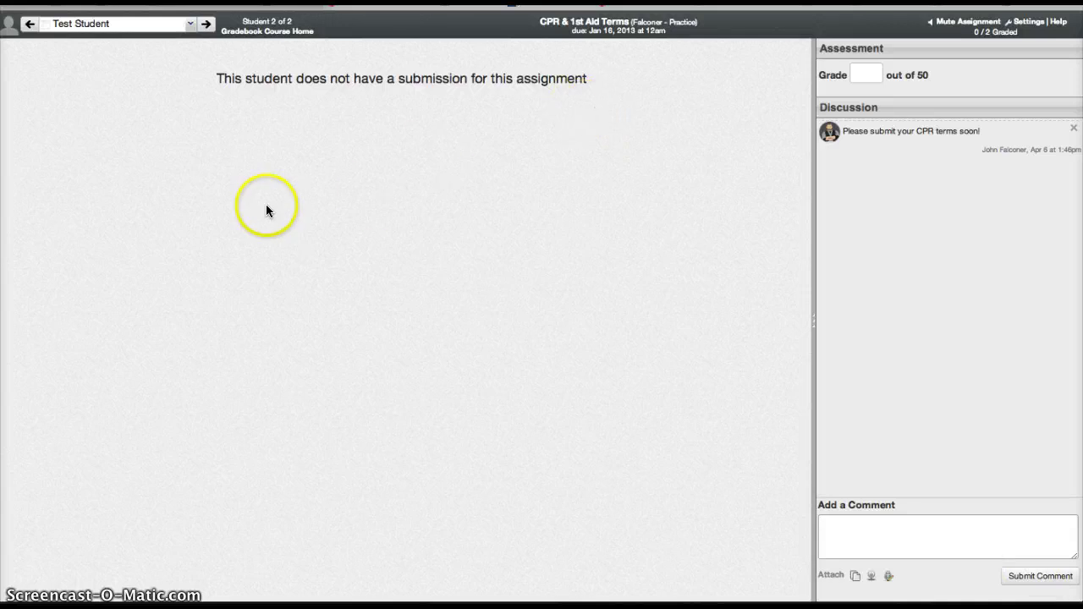
# Open the CPR & 1st Aid Terms assignment page, then return to the Falconer - Practice course home
pyautogui.click(562, 23)
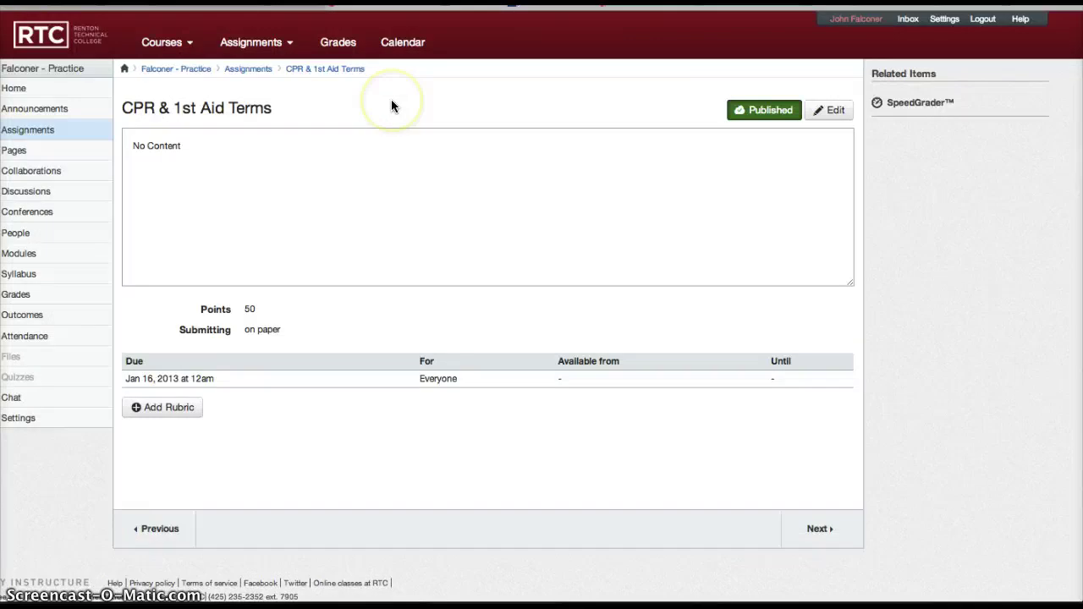
pyautogui.click(15, 89)
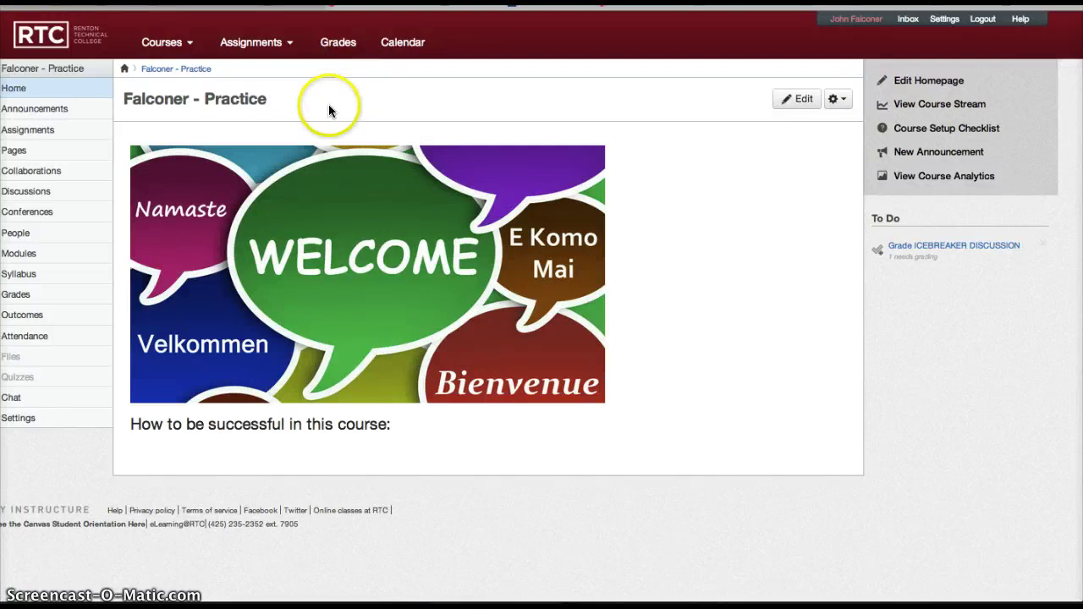
pyautogui.click(318, 15)
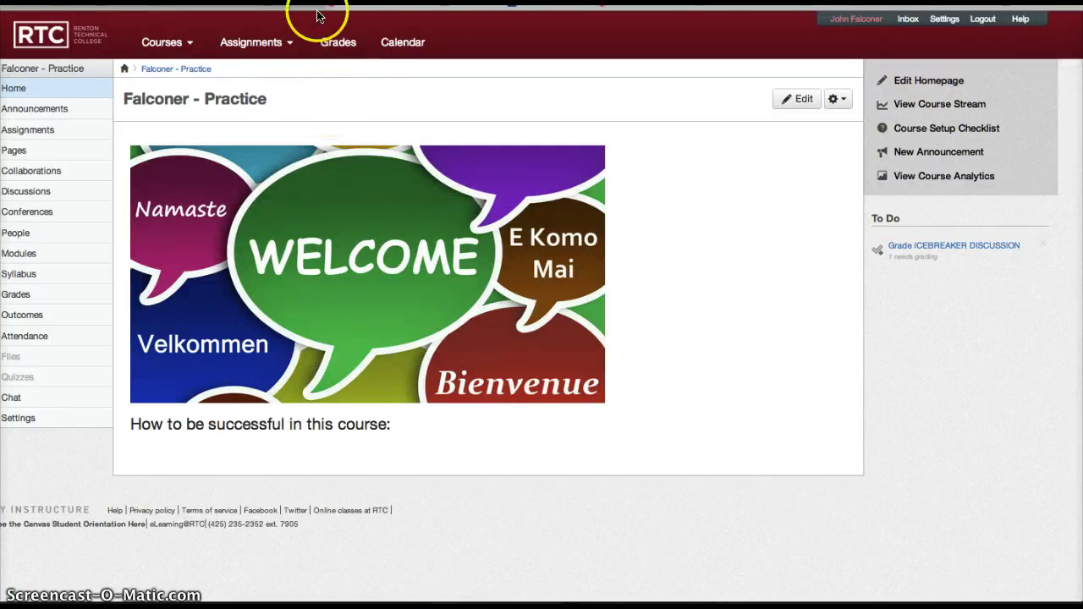